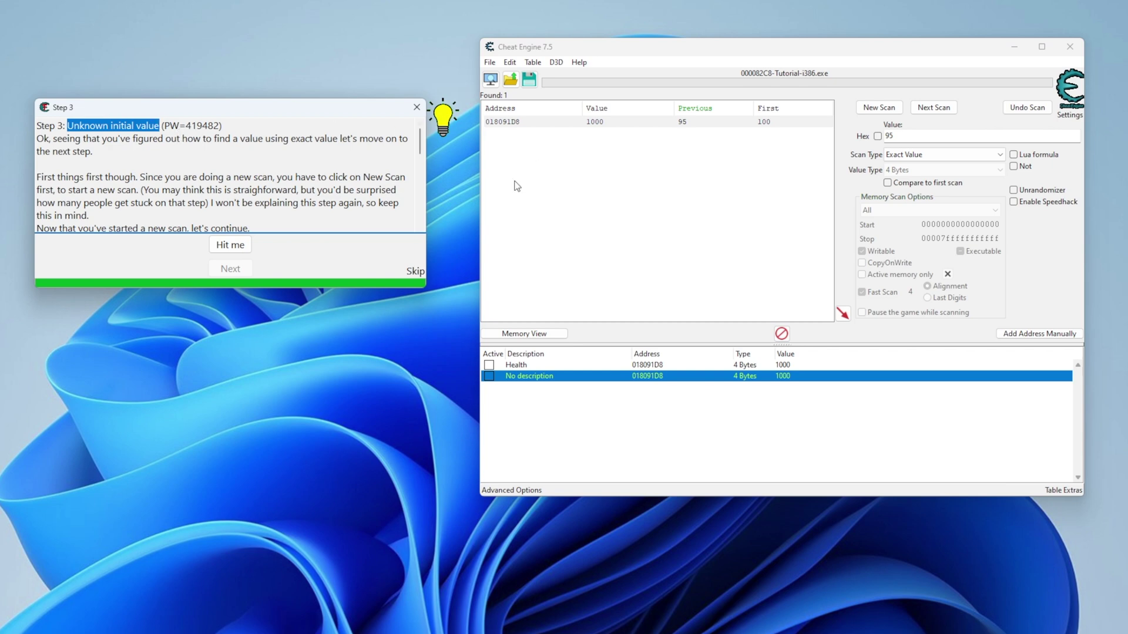
# Open the Cheat Engine guide "Find an unknown initial value" from the article list on the 0x01code website.
pyautogui.click(368, 191)
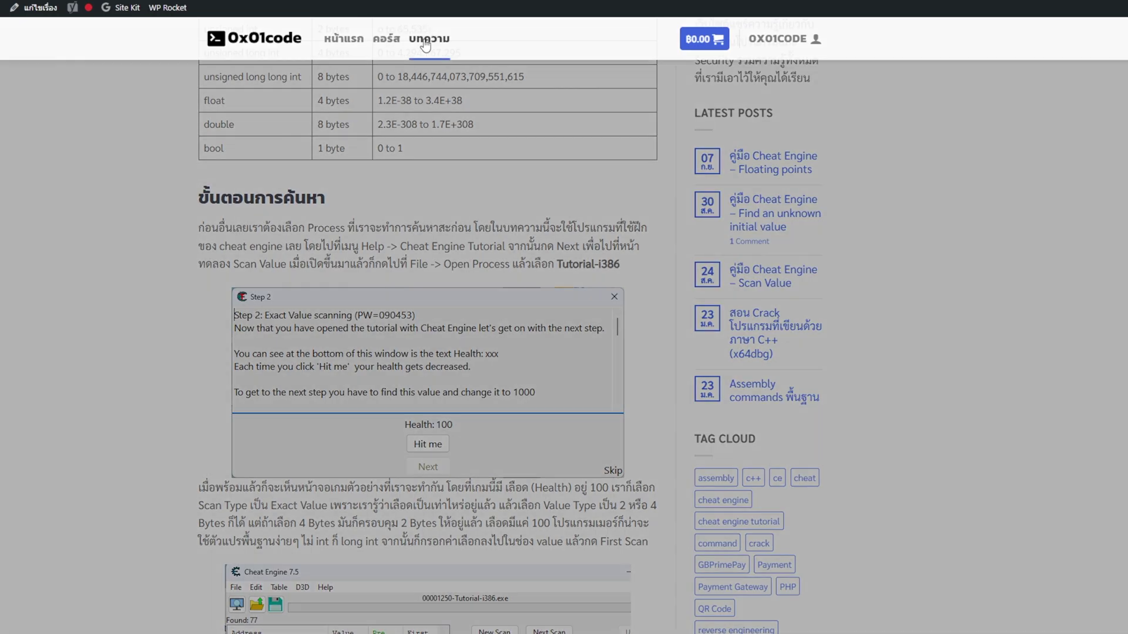
pyautogui.click(425, 44)
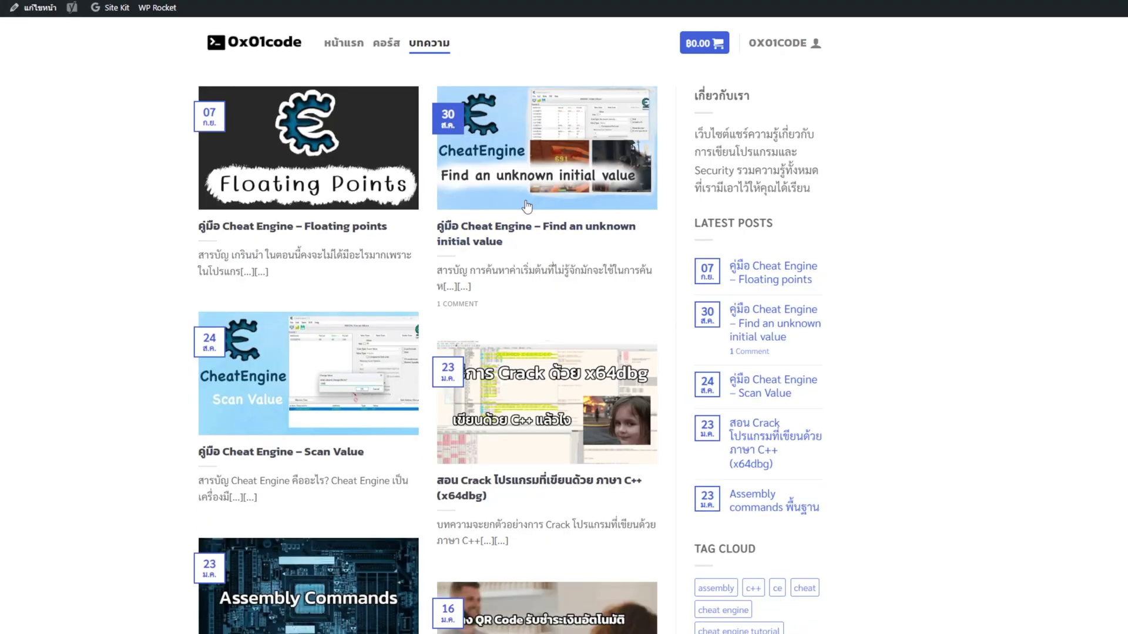
pyautogui.click(533, 166)
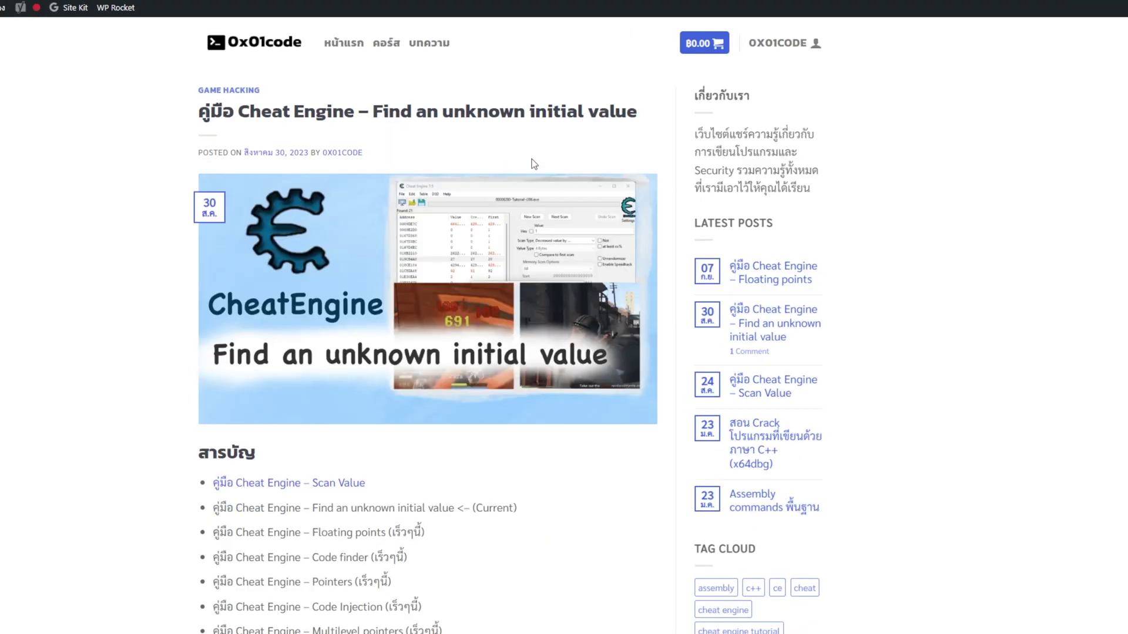
# Skim the article, from its introduction and game examples to the Scan Type (Next Scan) section.
pyautogui.scroll(-6, 415, 505)
pyautogui.scroll(-6, 414, 505)
pyautogui.scroll(6, 415, 503)
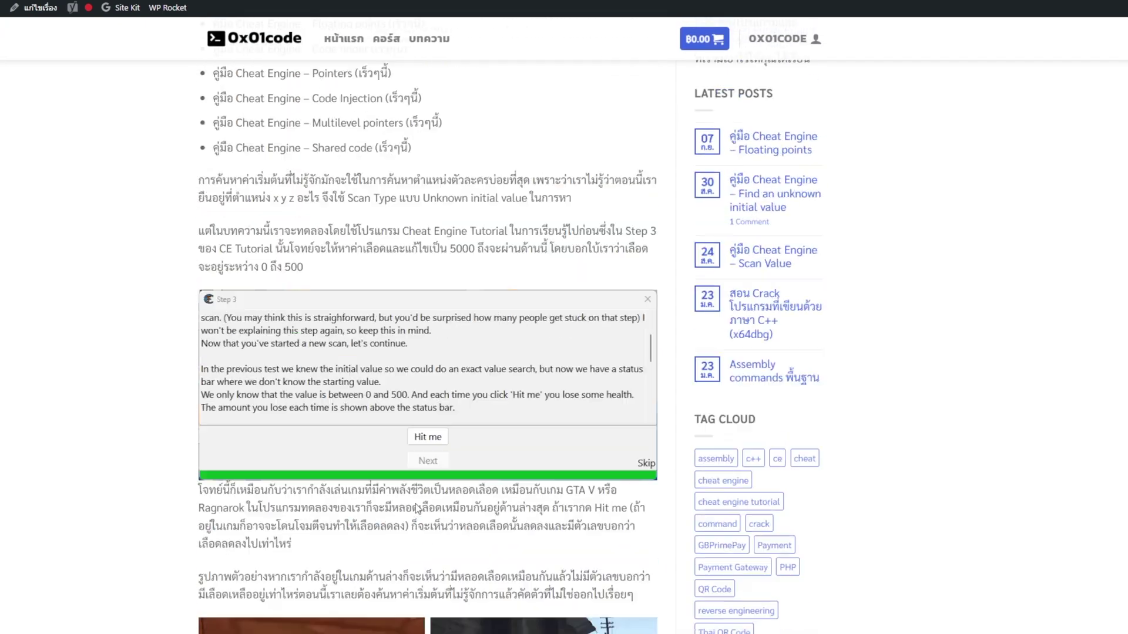
pyautogui.scroll(-12, 417, 504)
pyautogui.scroll(-10, 417, 502)
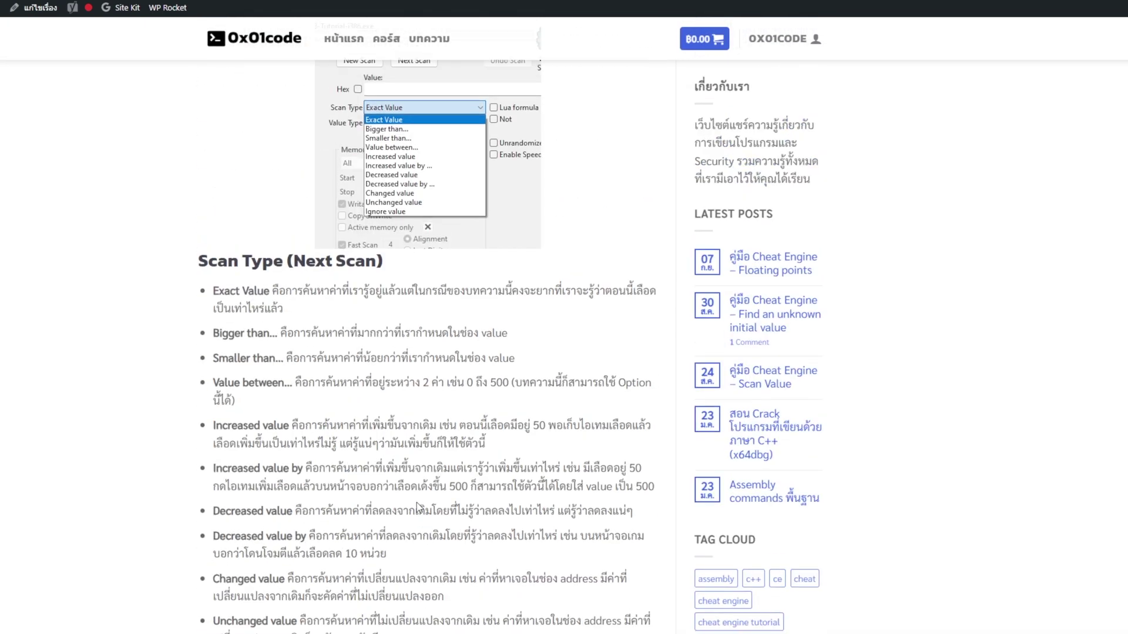
pyautogui.scroll(5, 417, 502)
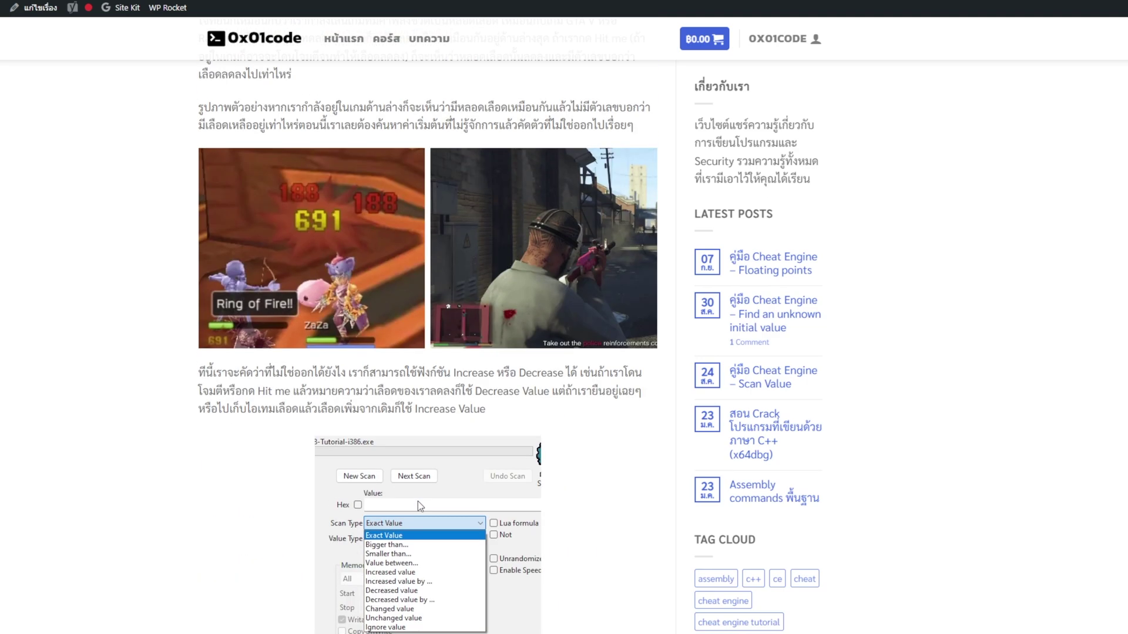
pyautogui.scroll(-5, 417, 502)
pyautogui.scroll(-5, 417, 501)
pyautogui.scroll(6, 417, 501)
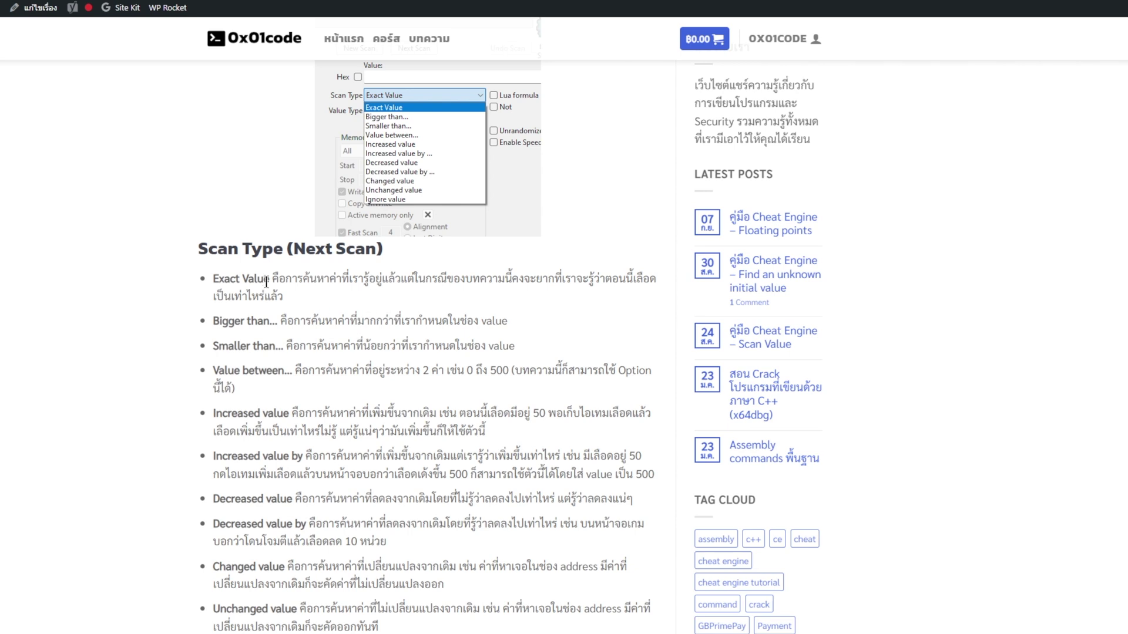
# Read the Next Scan explanations of Exact Value, Bigger than, Smaller than and Value between in the article.
pyautogui.moveTo(271, 279); pyautogui.dragTo(223, 279)
pyautogui.click(307, 281)
pyautogui.moveTo(272, 320); pyautogui.dragTo(200, 326)
pyautogui.moveTo(285, 346); pyautogui.dragTo(206, 351)
pyautogui.moveTo(291, 371); pyautogui.dragTo(209, 376)
pyautogui.click(247, 368)
pyautogui.doubleClick(470, 370)
pyautogui.click(495, 369)
# Read the explanations from Decreased value by to Ignore value and glance over the Let's Start section.
pyautogui.moveTo(294, 501); pyautogui.dragTo(306, 523)
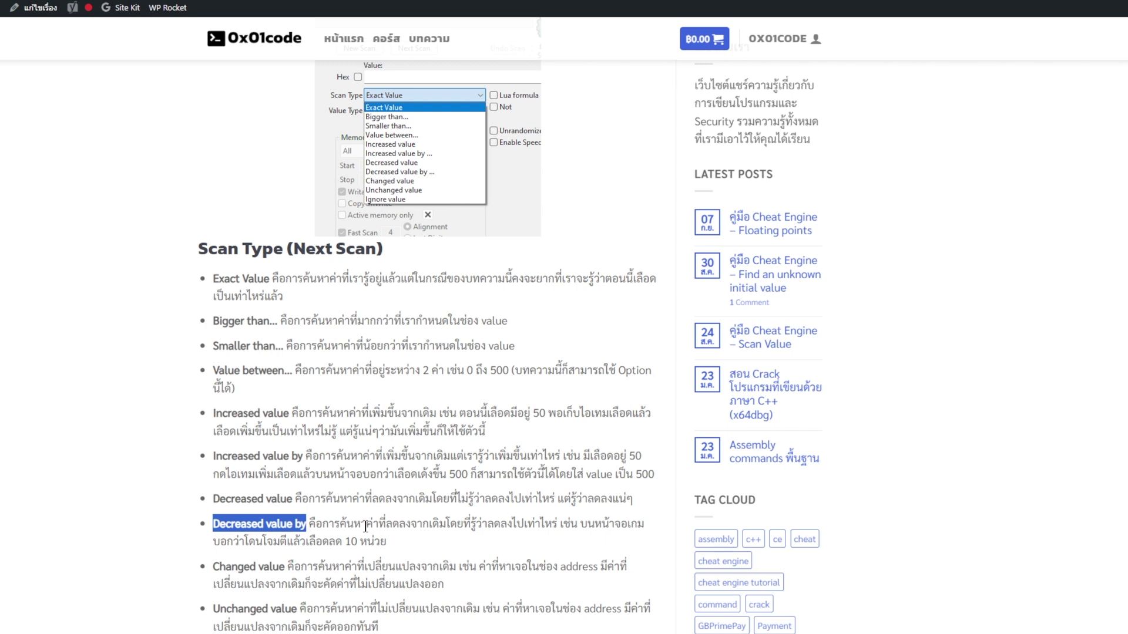
pyautogui.click(366, 527)
pyautogui.moveTo(216, 568); pyautogui.dragTo(284, 571)
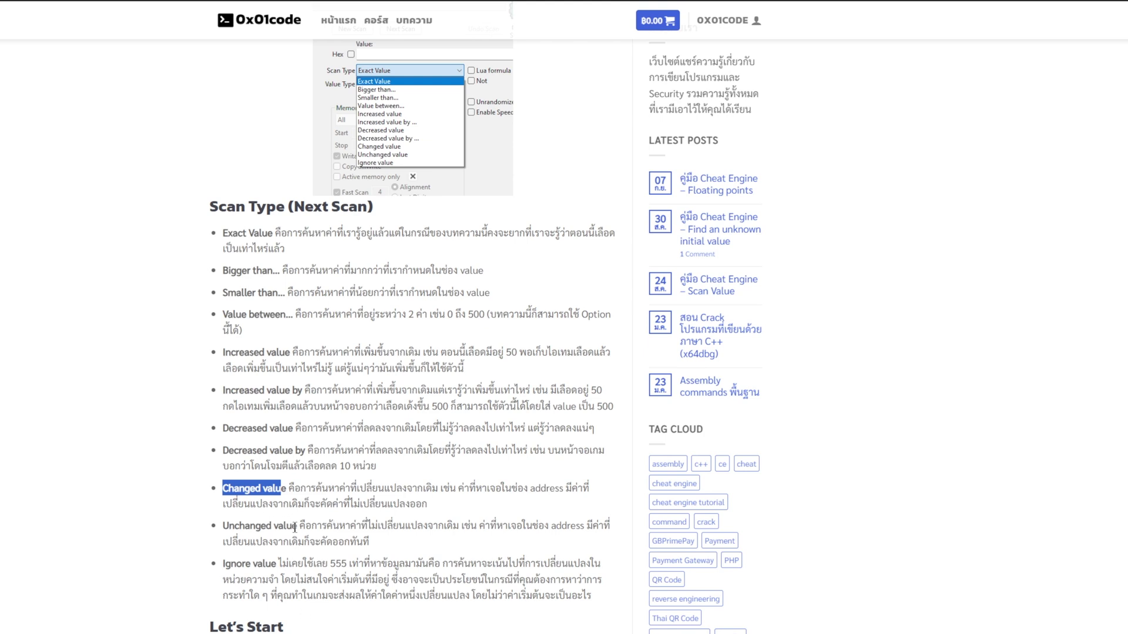
pyautogui.moveTo(297, 525); pyautogui.dragTo(222, 535)
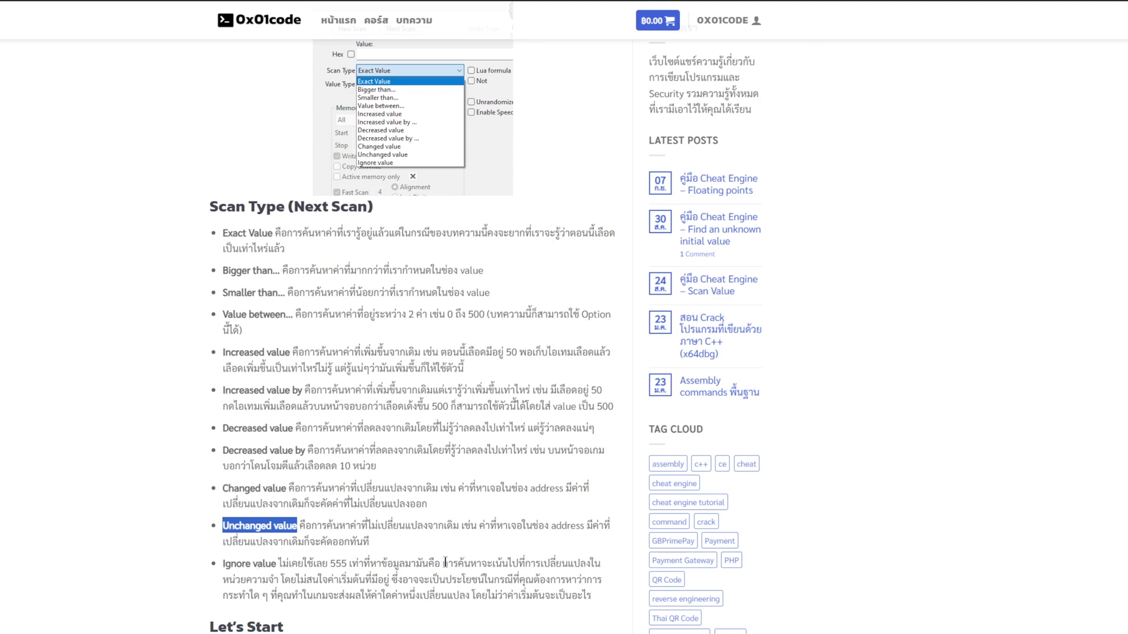
pyautogui.moveTo(442, 563); pyautogui.dragTo(587, 596)
pyautogui.scroll(-6, 587, 596)
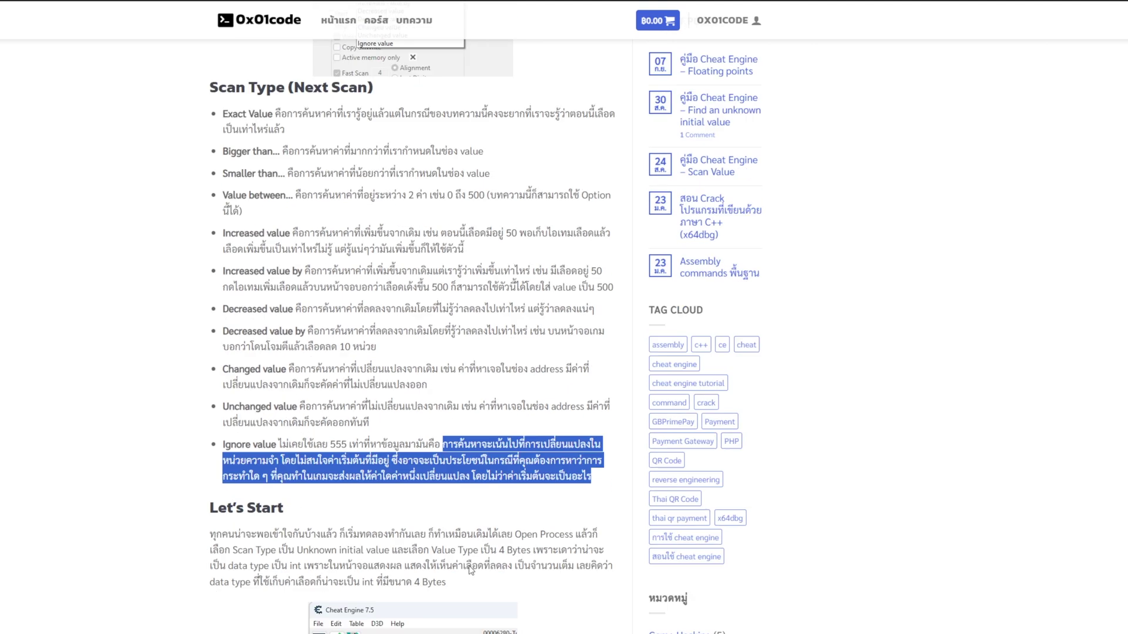
pyautogui.scroll(-2, 483, 469)
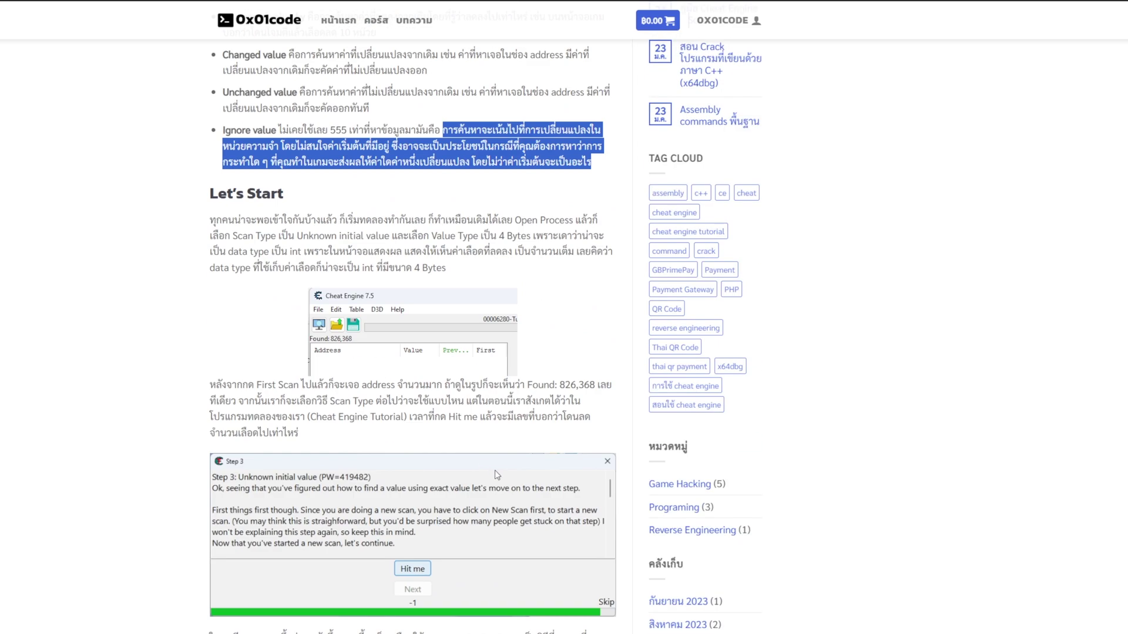
pyautogui.scroll(2, 595, 546)
pyautogui.scroll(1, 1124, 31)
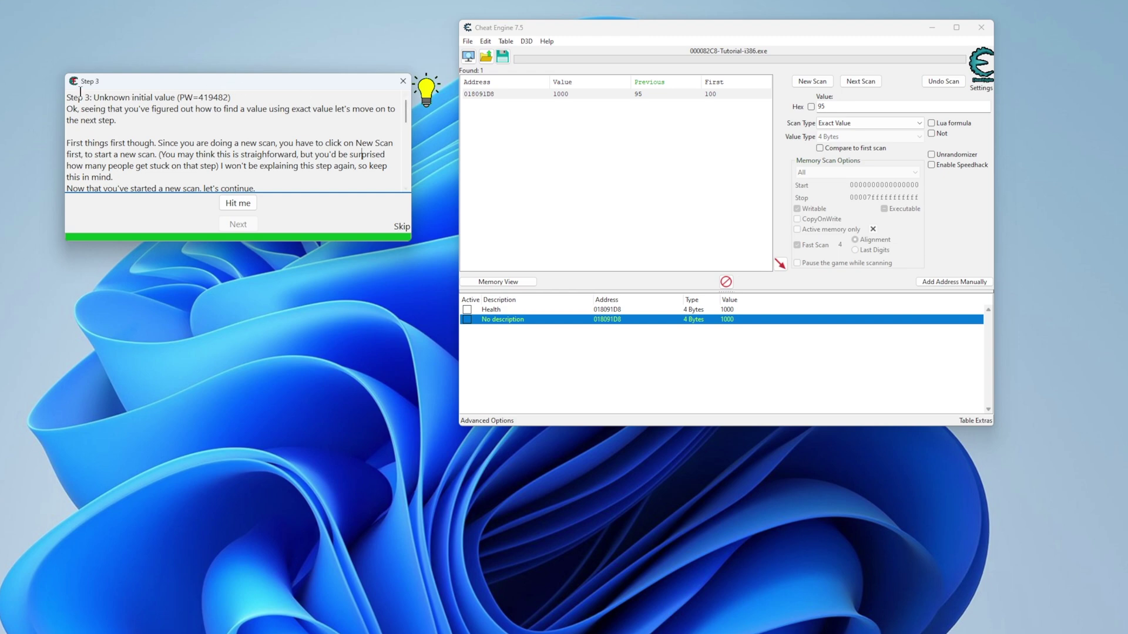
# Switch to Cheat Engine, start a new scan and delete both old entries from the address list.
pyautogui.click(812, 81)
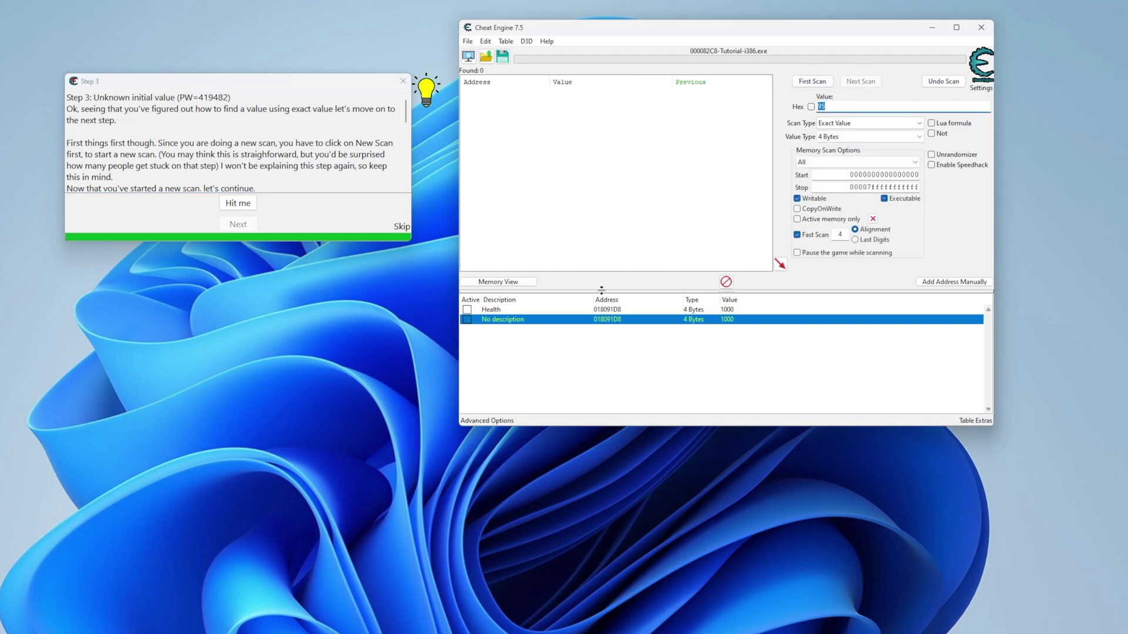
pyautogui.click(682, 322)
pyautogui.hotkey('ctrl', 'a')
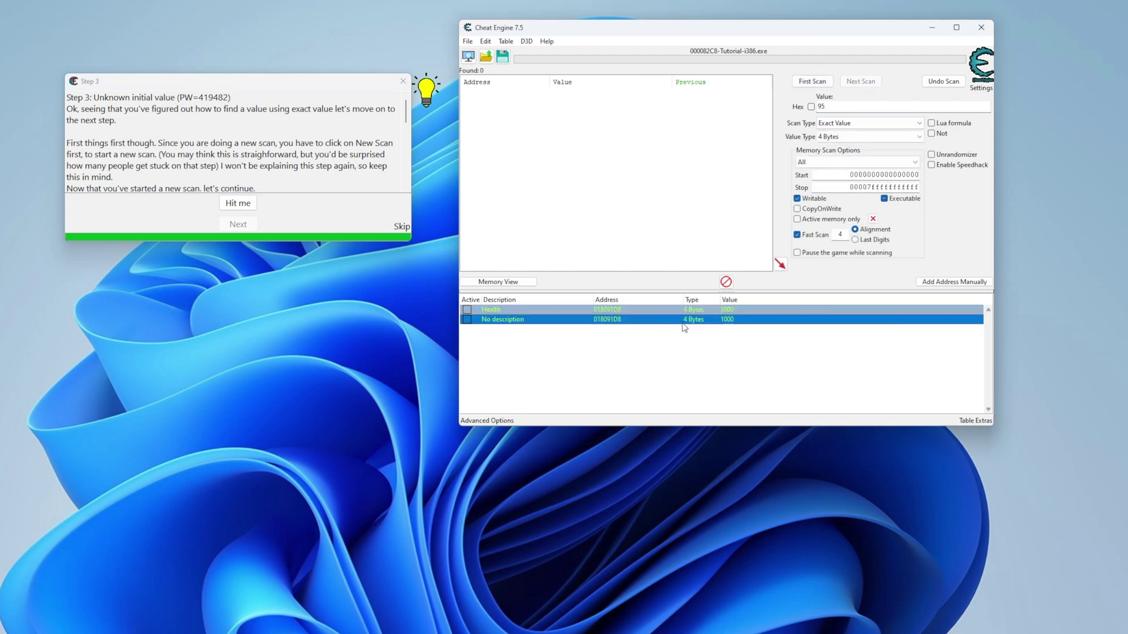
pyautogui.press('Delete')
pyautogui.press('Return')
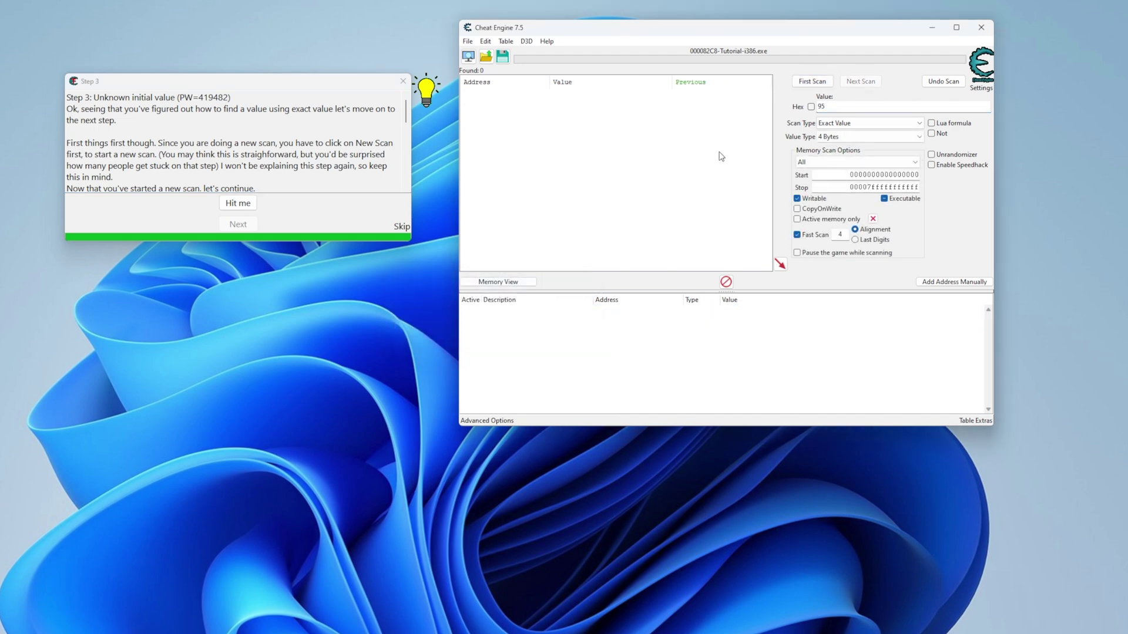
# Clear the scan value and run a first scan with scan type Unknown initial value and value type 4 Bytes.
pyautogui.click(859, 107)
pyautogui.click(685, 160)
pyautogui.click(840, 124)
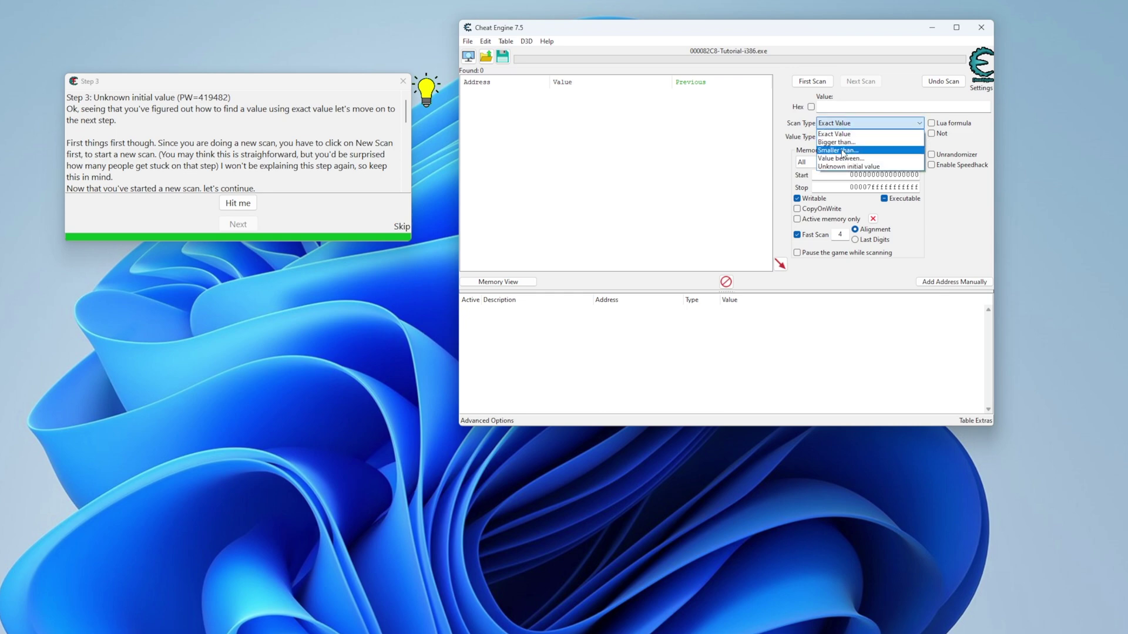
pyautogui.click(841, 166)
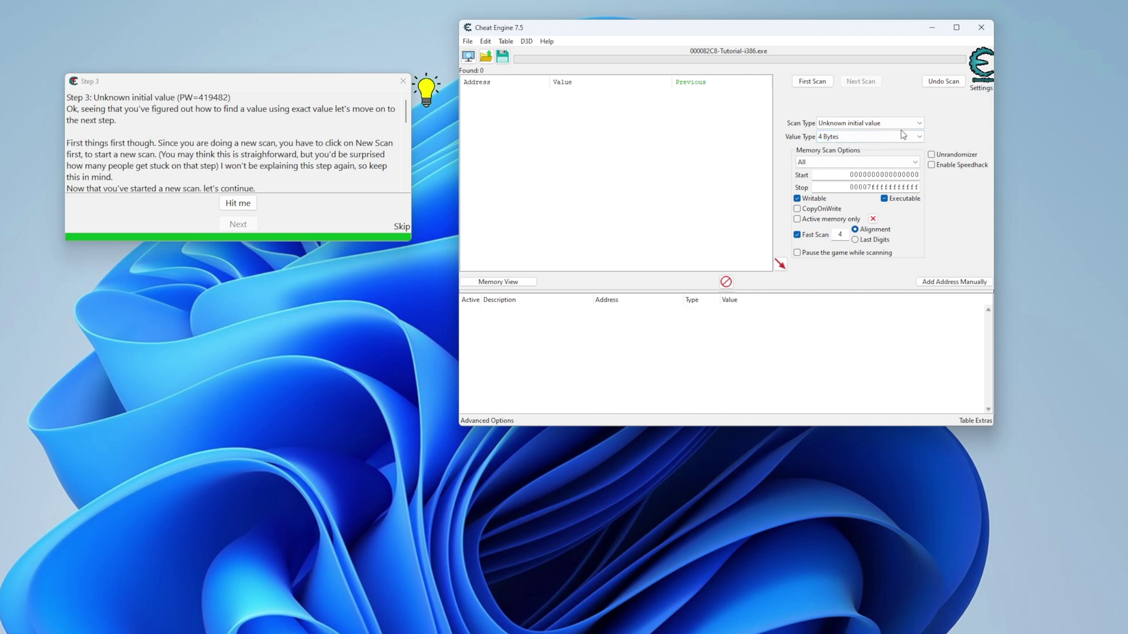
pyautogui.click(817, 82)
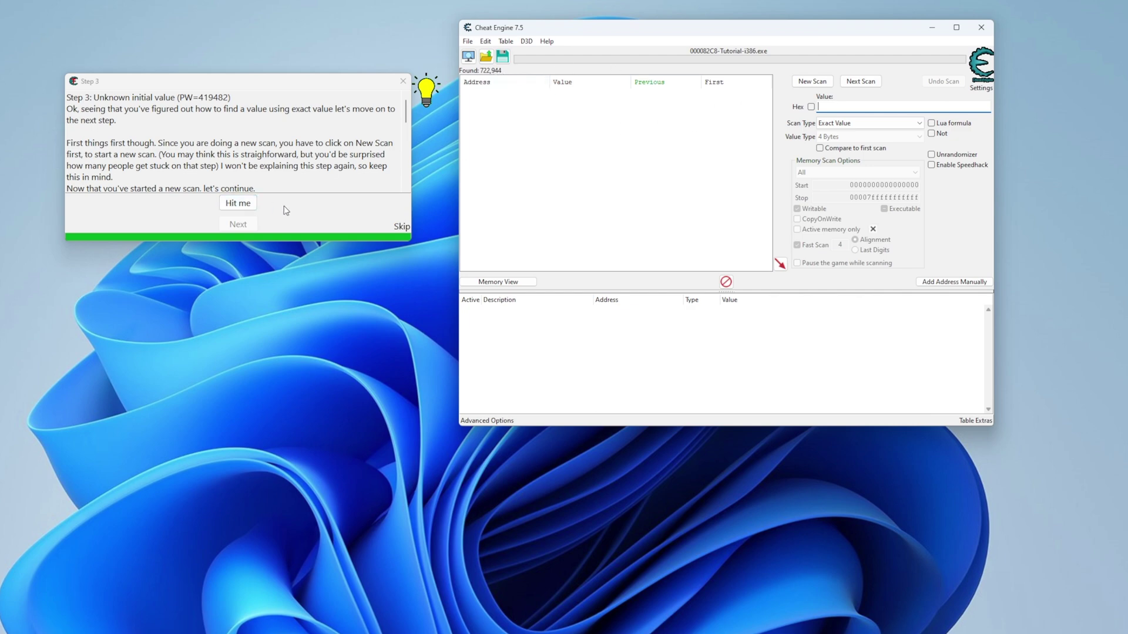
# Take one hit in the tutorial's Step 3 and choose the scan type Decreased value by for the next scan.
pyautogui.click(241, 206)
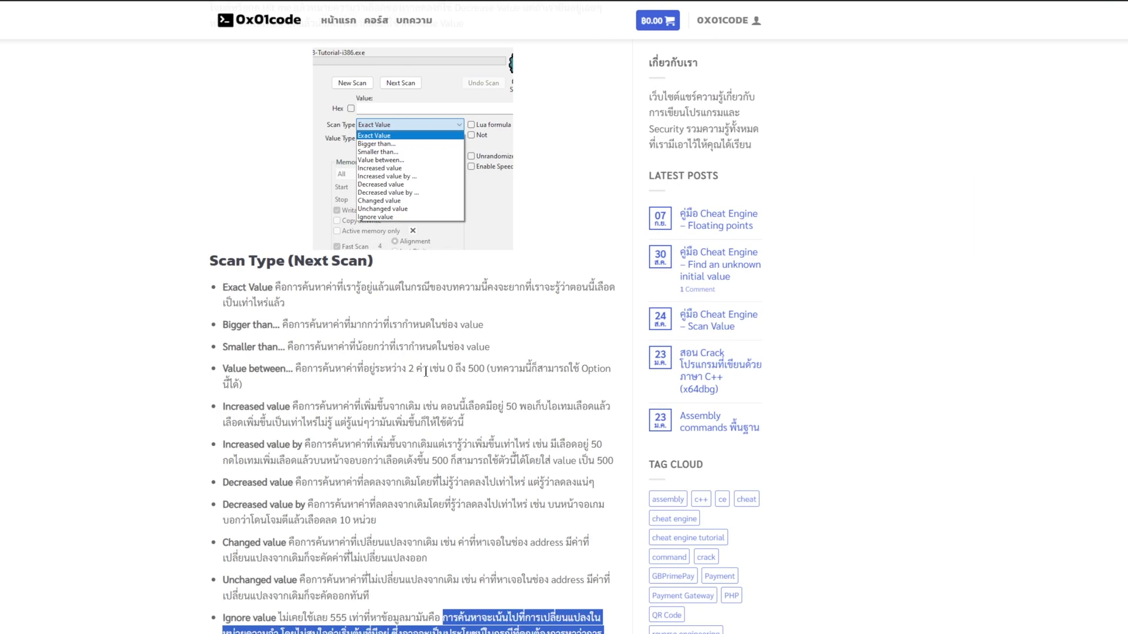
pyautogui.scroll(6, 426, 371)
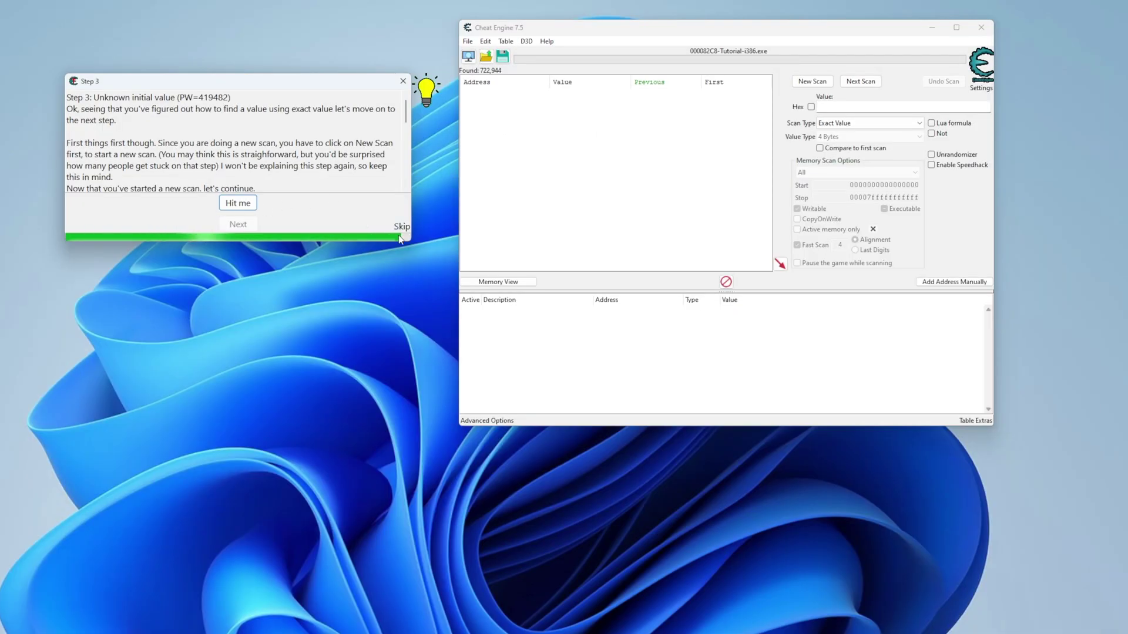
pyautogui.click(836, 124)
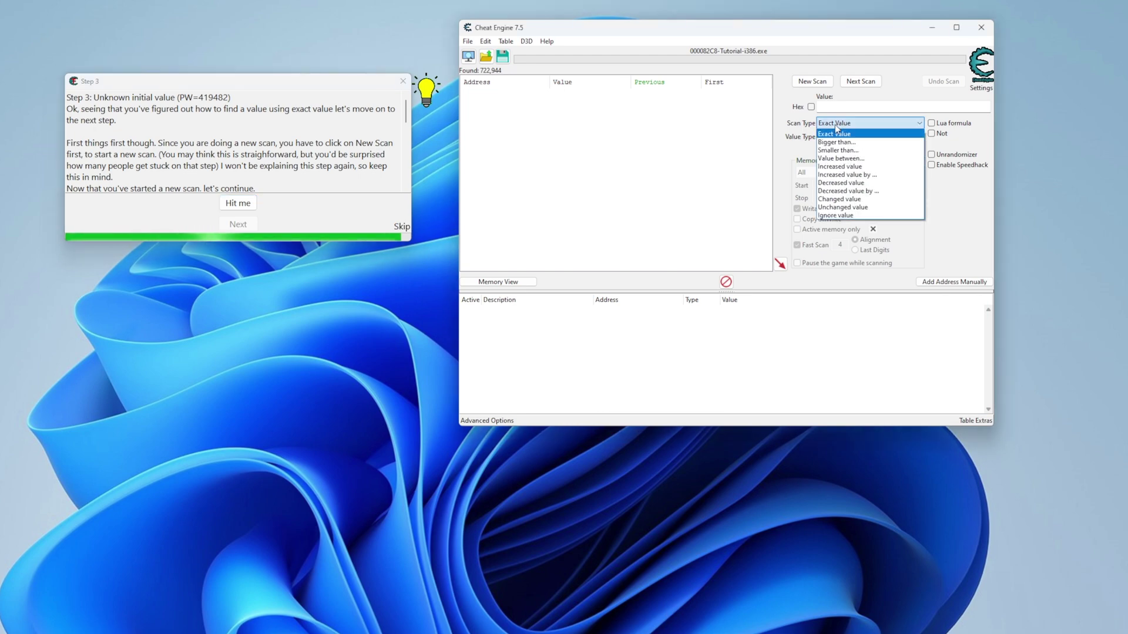
pyautogui.click(846, 192)
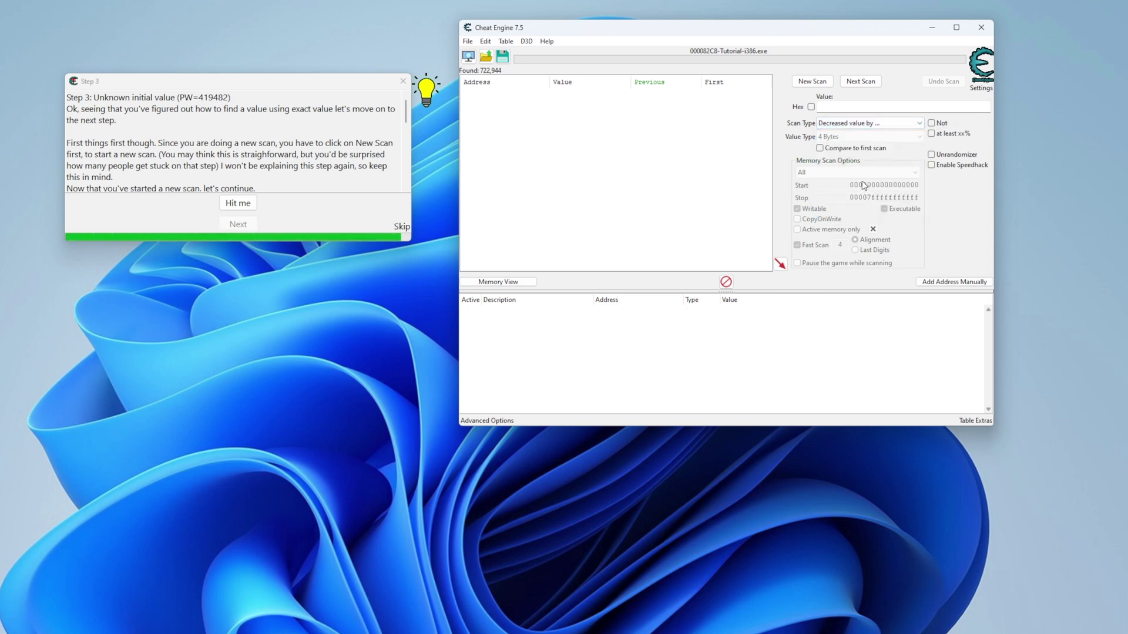
pyautogui.click(888, 109)
pyautogui.click(869, 123)
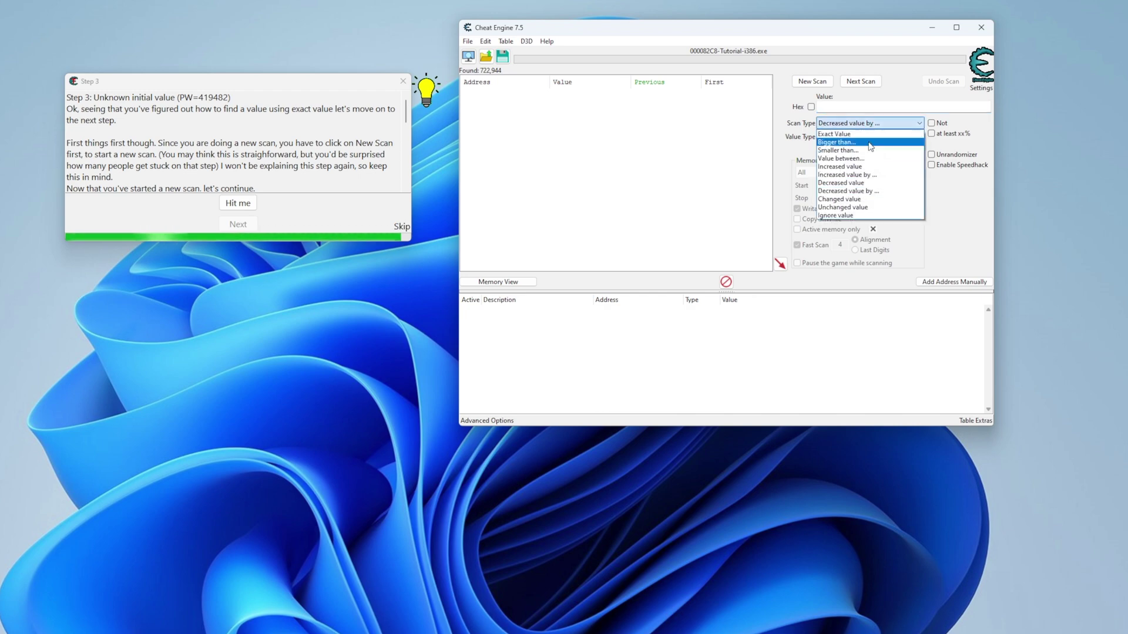
pyautogui.click(867, 182)
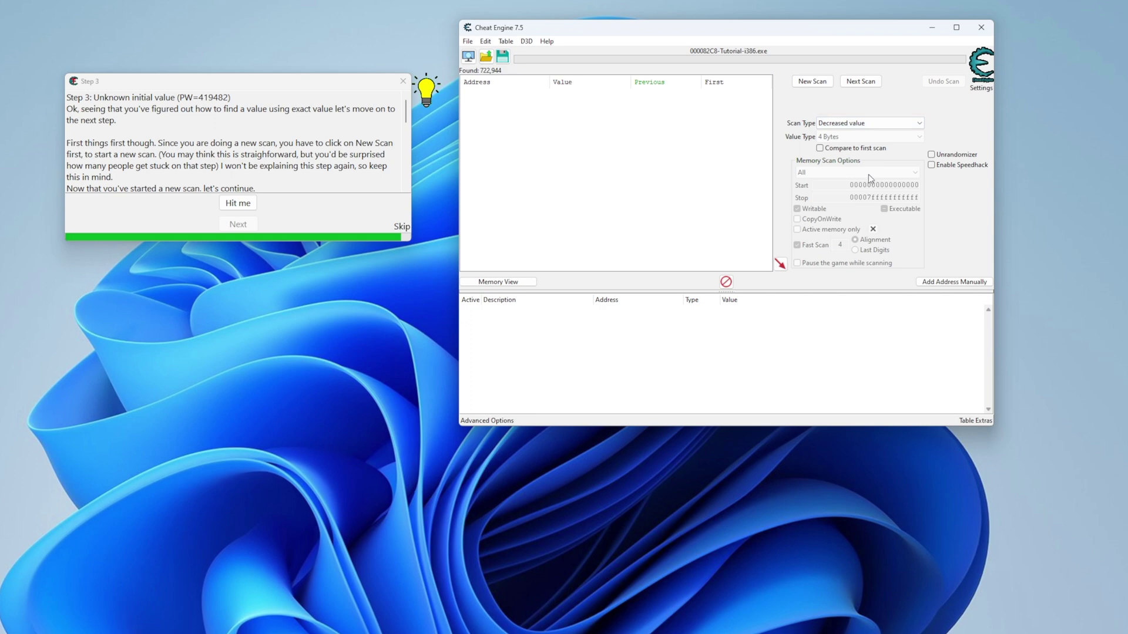
pyautogui.click(858, 125)
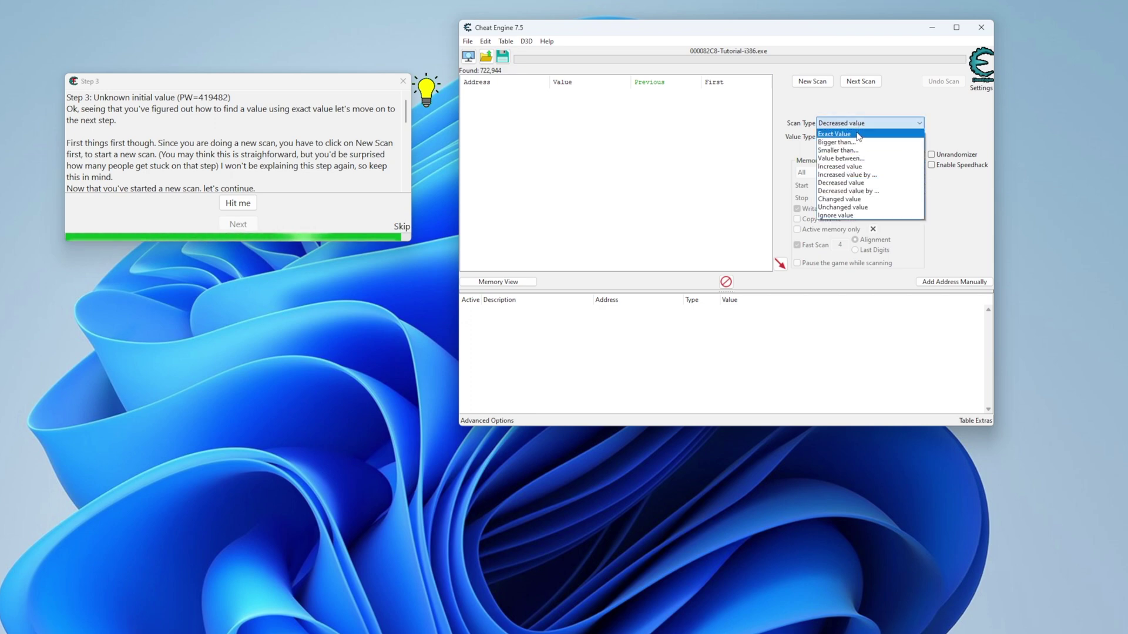
pyautogui.click(851, 191)
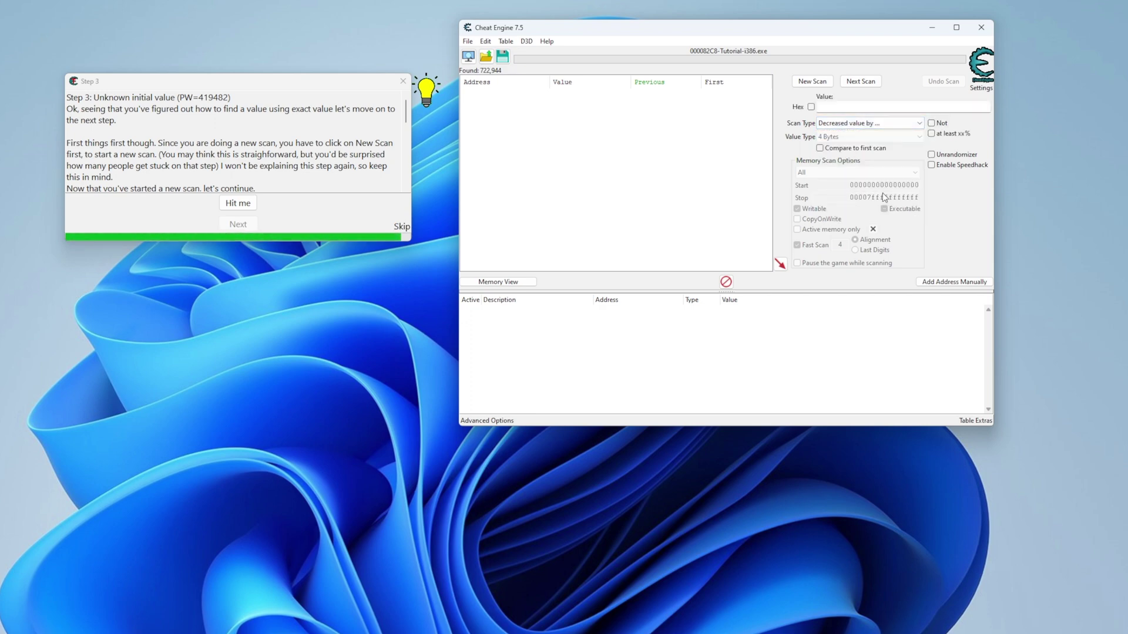
# Run the next scan for values decreased by 7.
pyautogui.click(854, 107)
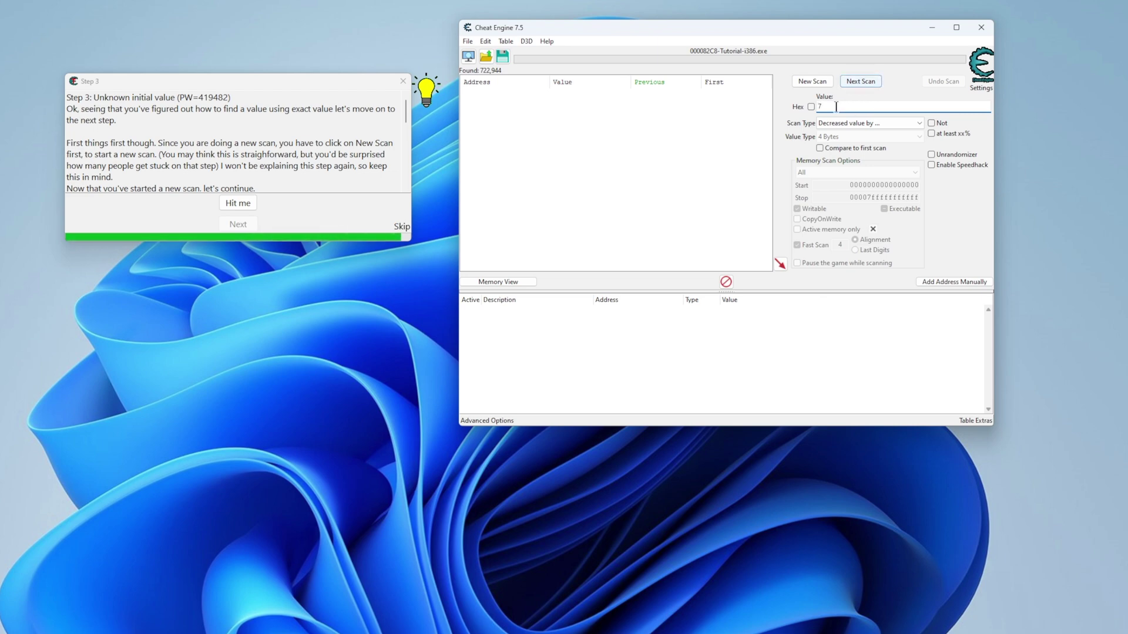
pyautogui.write('7')
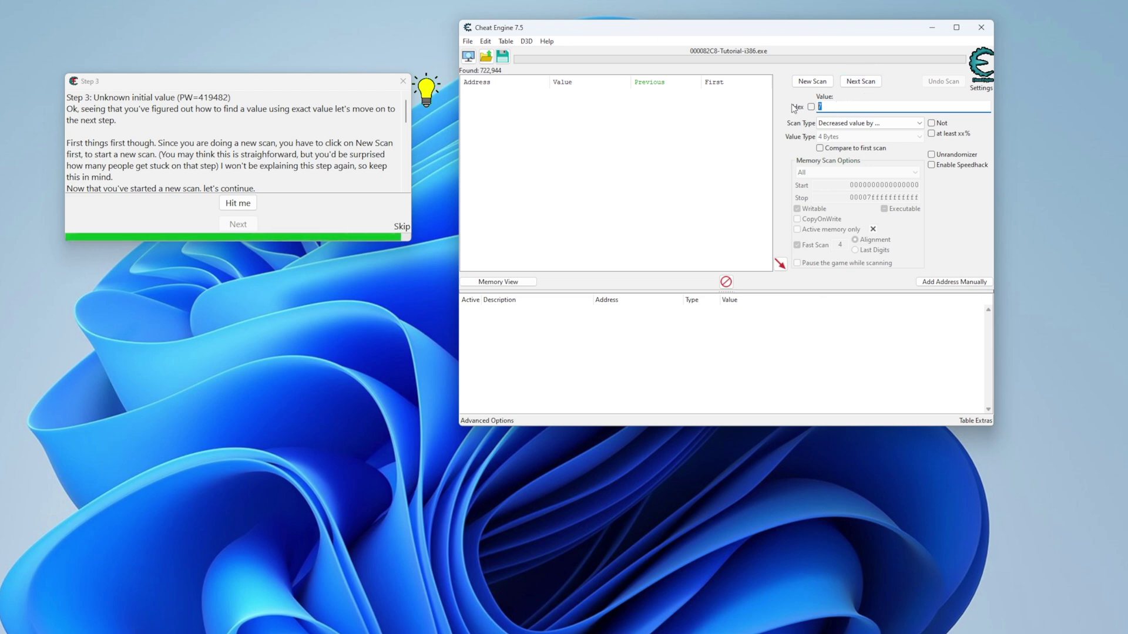
pyautogui.click(861, 85)
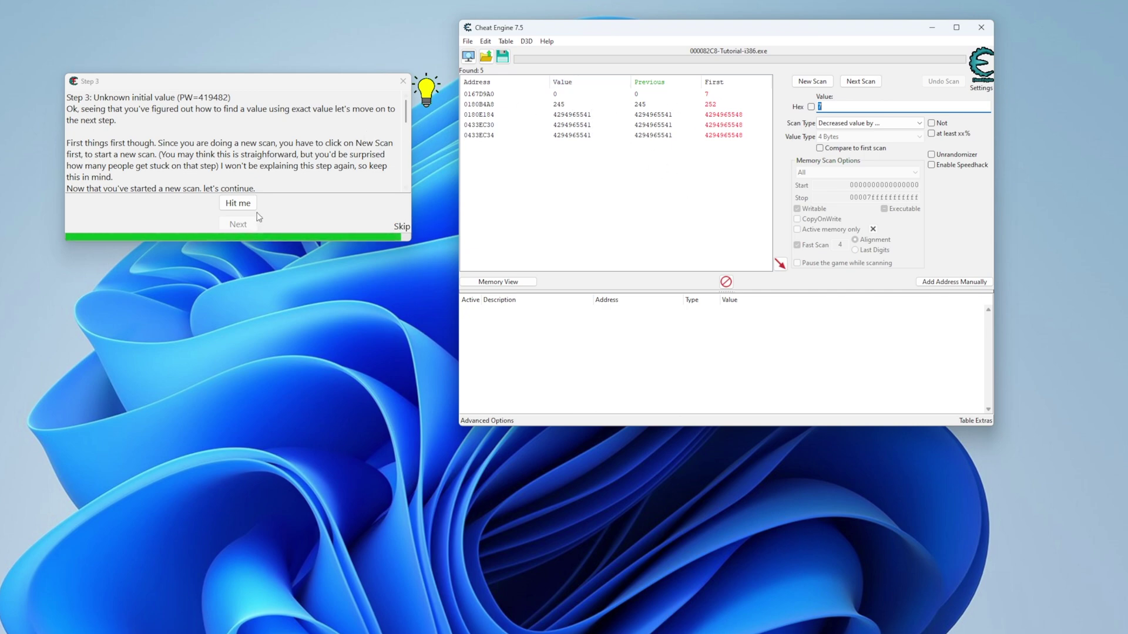
# Take another hit in the tutorial, compare how the found addresses change, and select address 0180B4A8.
pyautogui.click(235, 204)
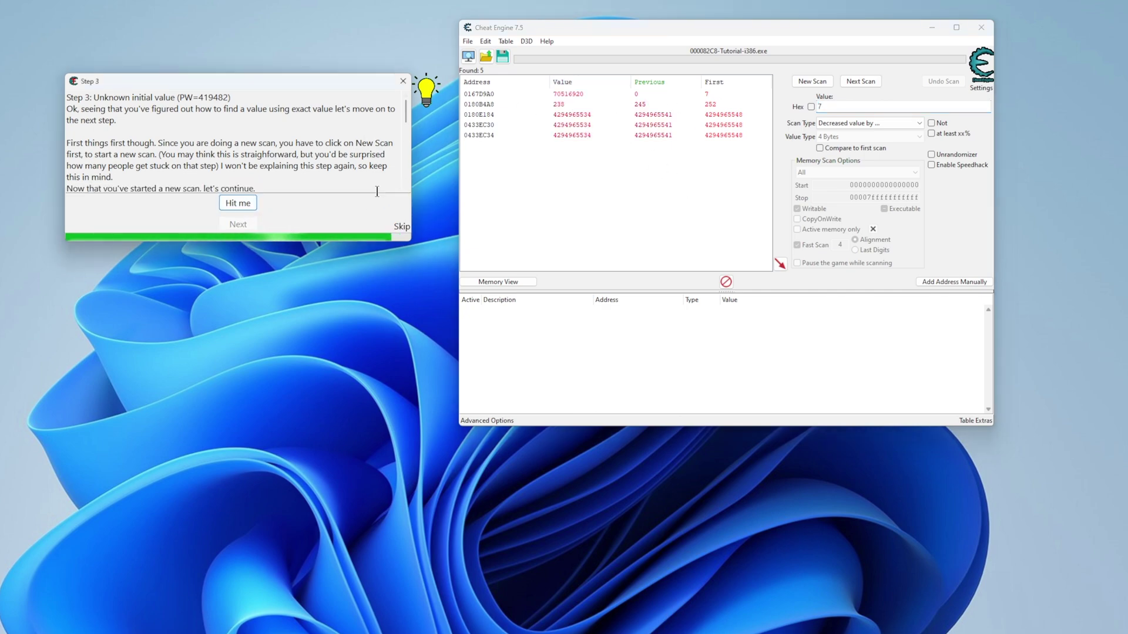
pyautogui.click(568, 94)
pyautogui.click(584, 135)
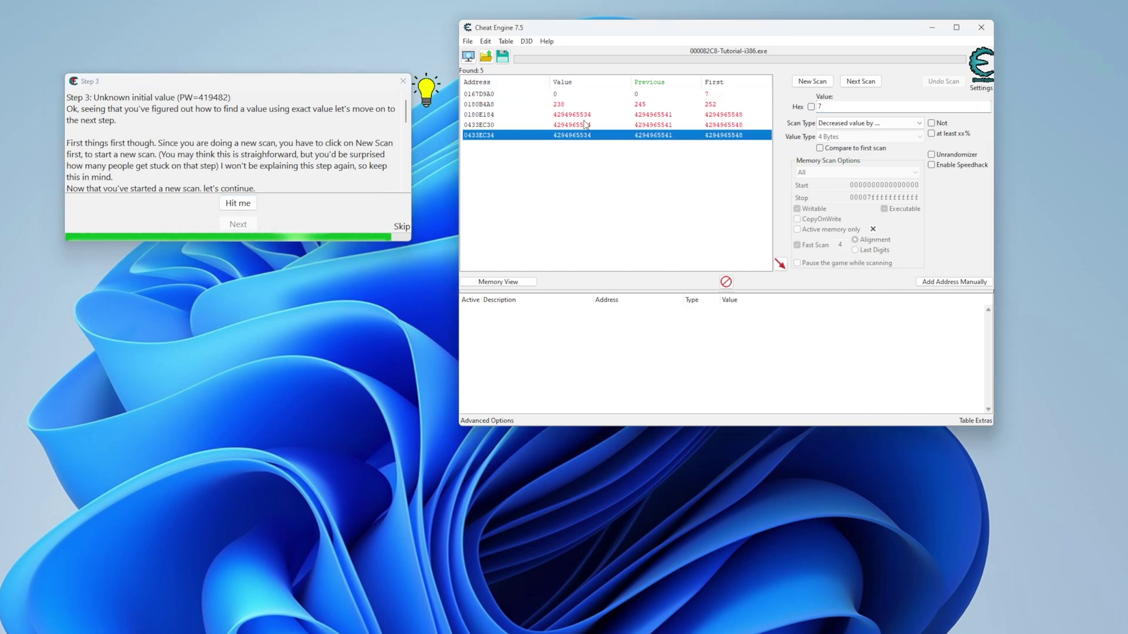
pyautogui.click(586, 104)
pyautogui.click(578, 96)
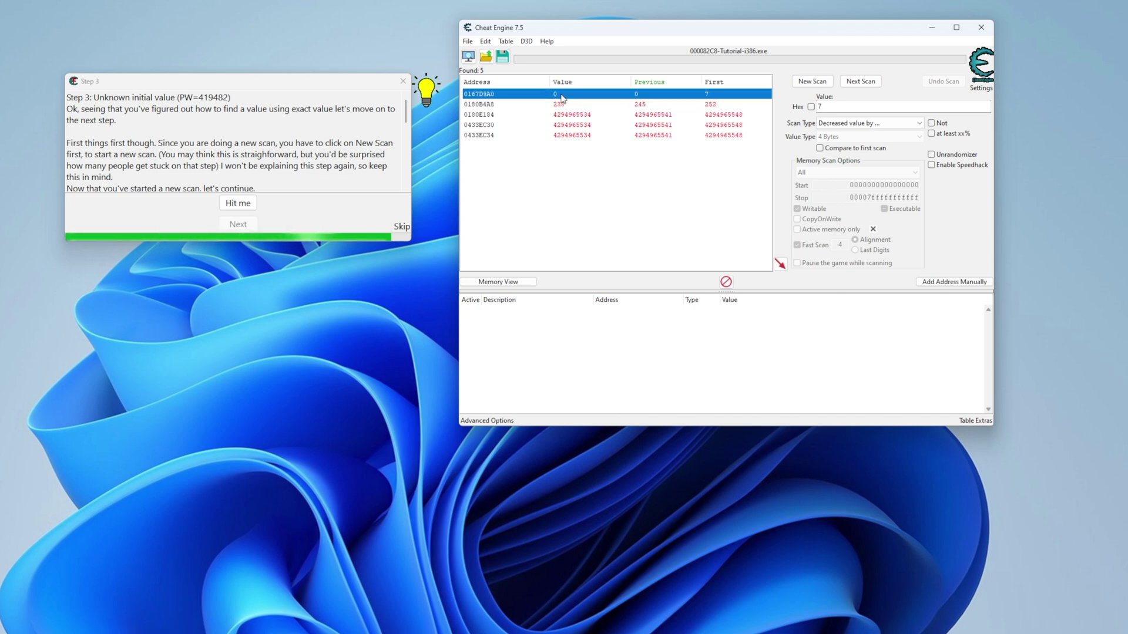
pyautogui.click(608, 182)
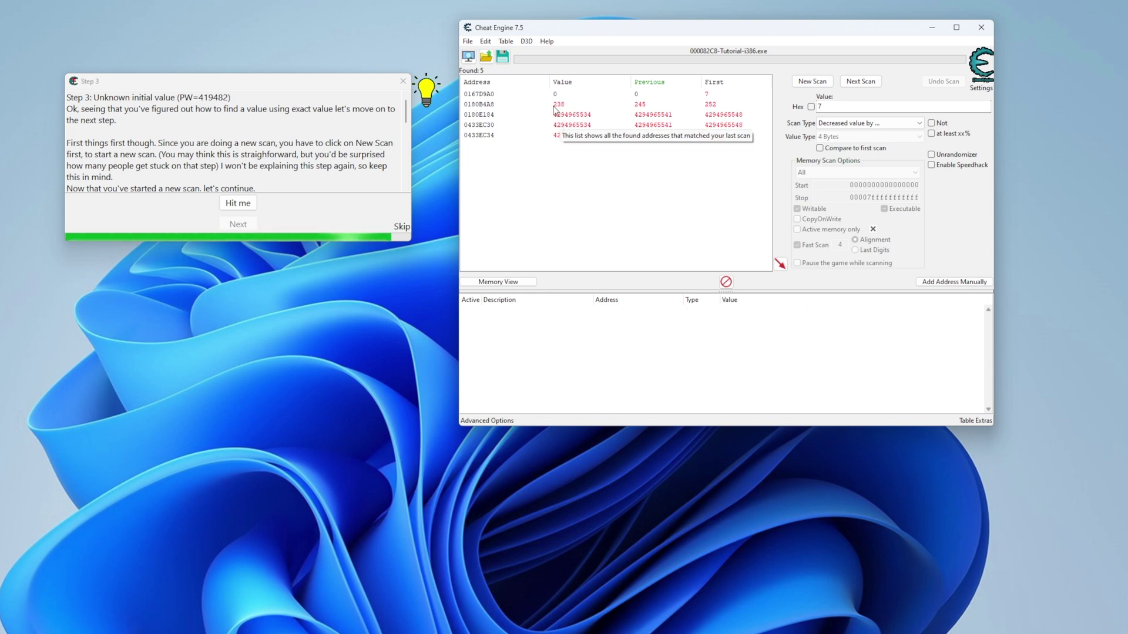
pyautogui.click(553, 106)
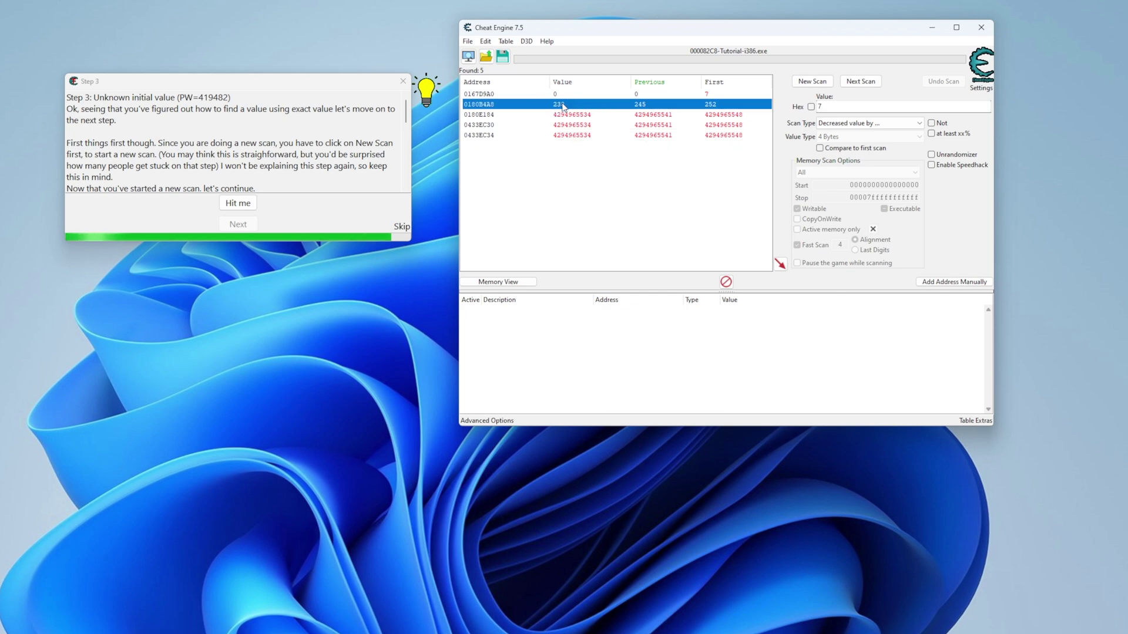
# Add address 0180B4A8 to the address list and check the possible health range in the Step 3 instructions.
pyautogui.doubleClick(540, 104)
pyautogui.scroll(-2, 404, 134)
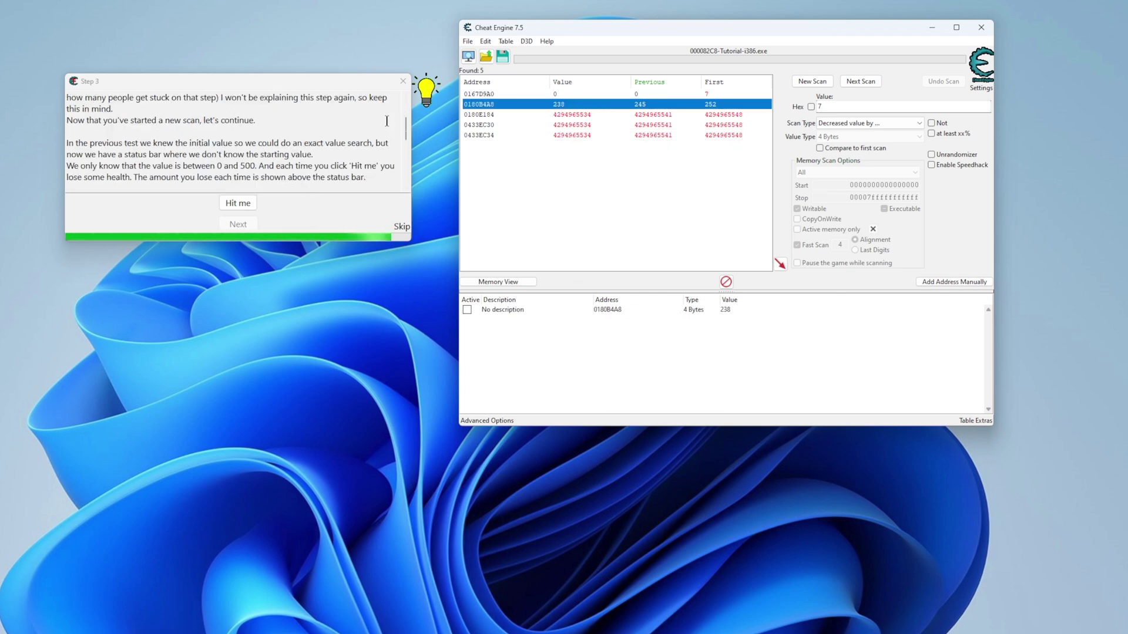
pyautogui.doubleClick(219, 166)
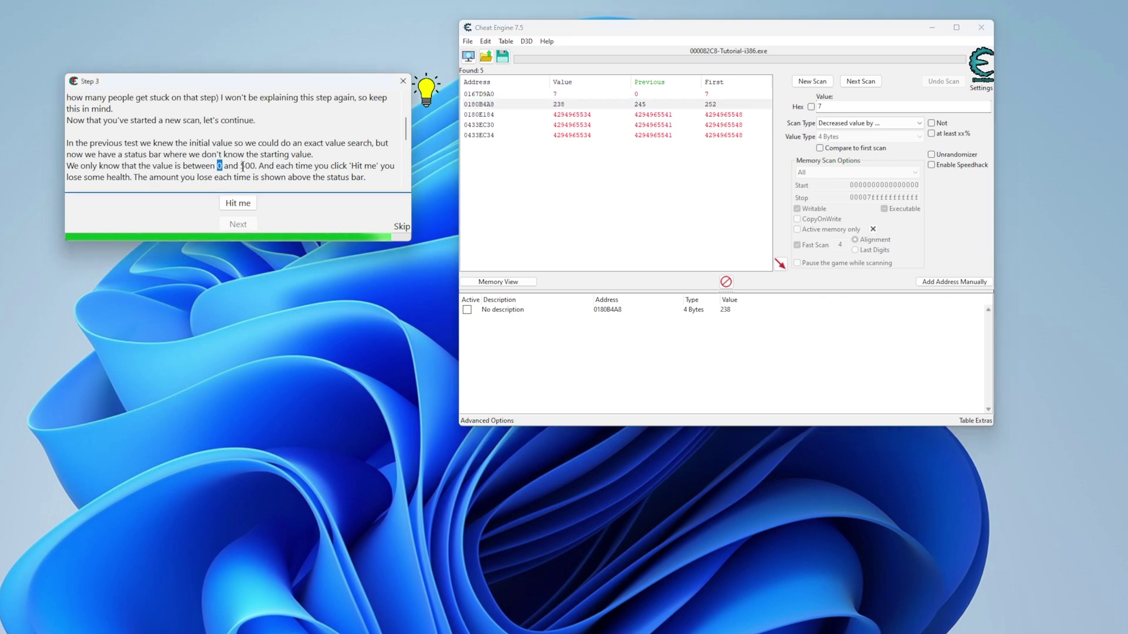
pyautogui.doubleClick(249, 166)
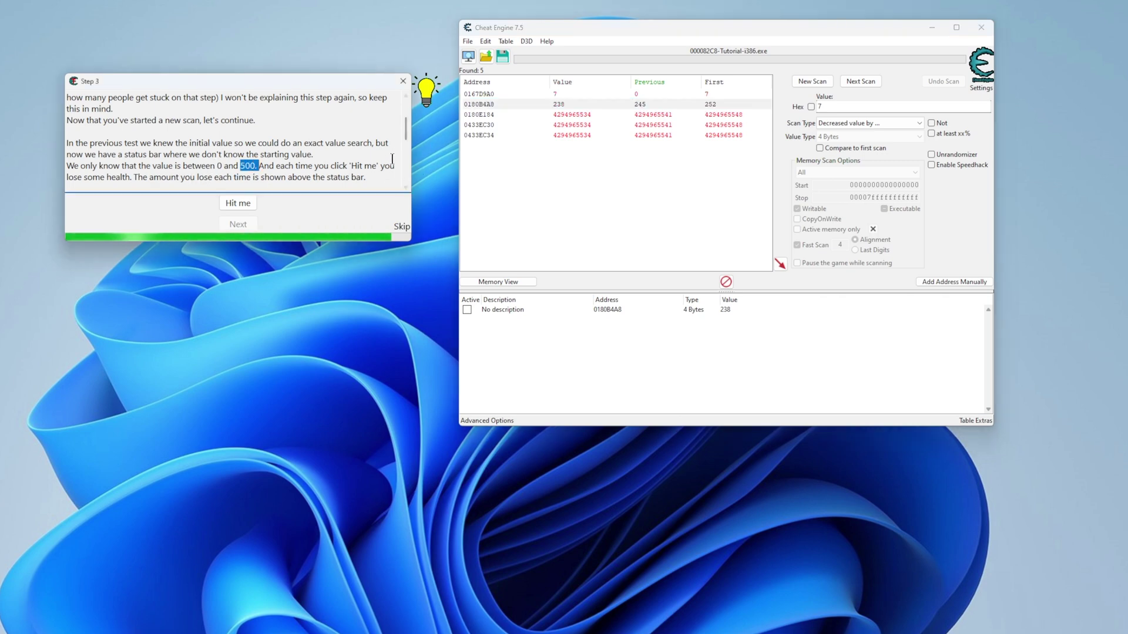
# Run the next scan with scan type Value between, from 0 to 500, and compare the found addresses.
pyautogui.click(836, 124)
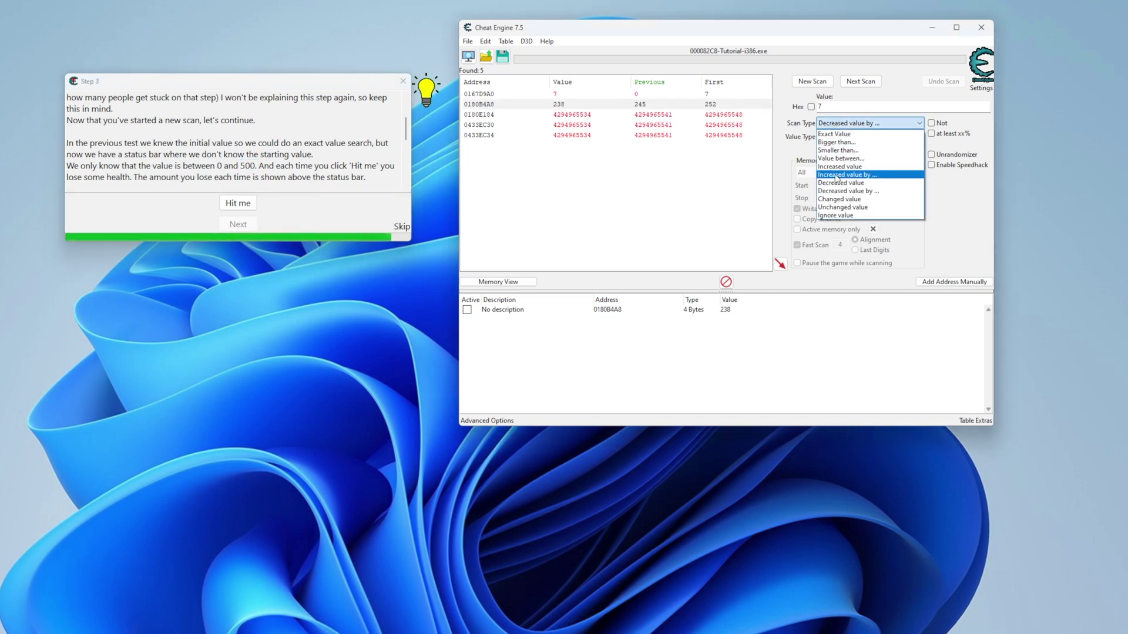
pyautogui.click(840, 159)
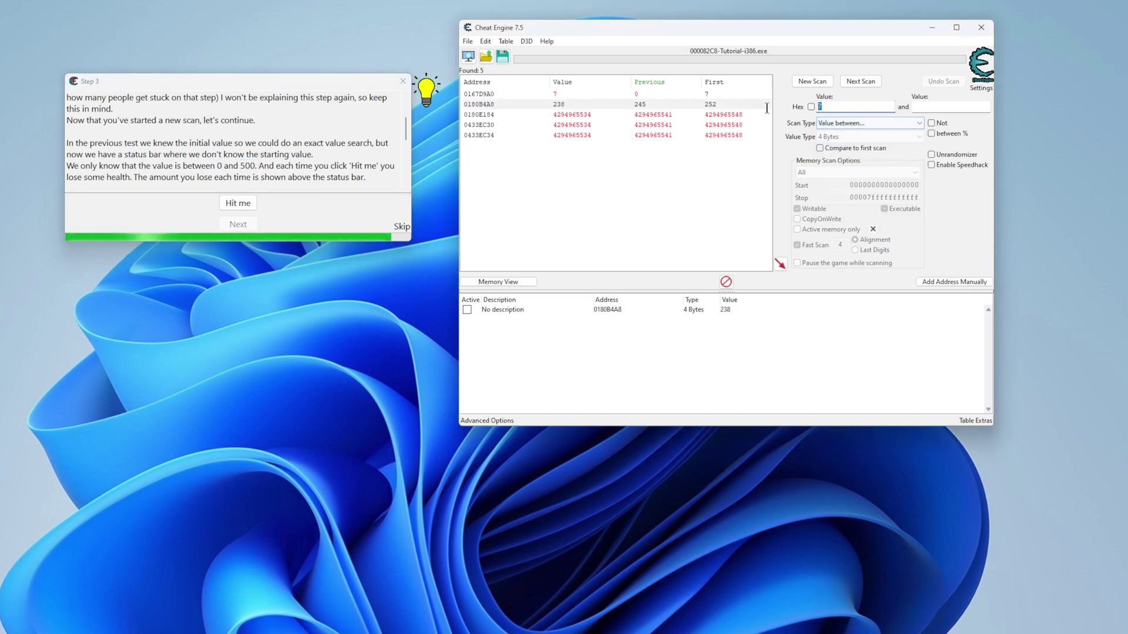
pyautogui.write('0')
pyautogui.click(929, 105)
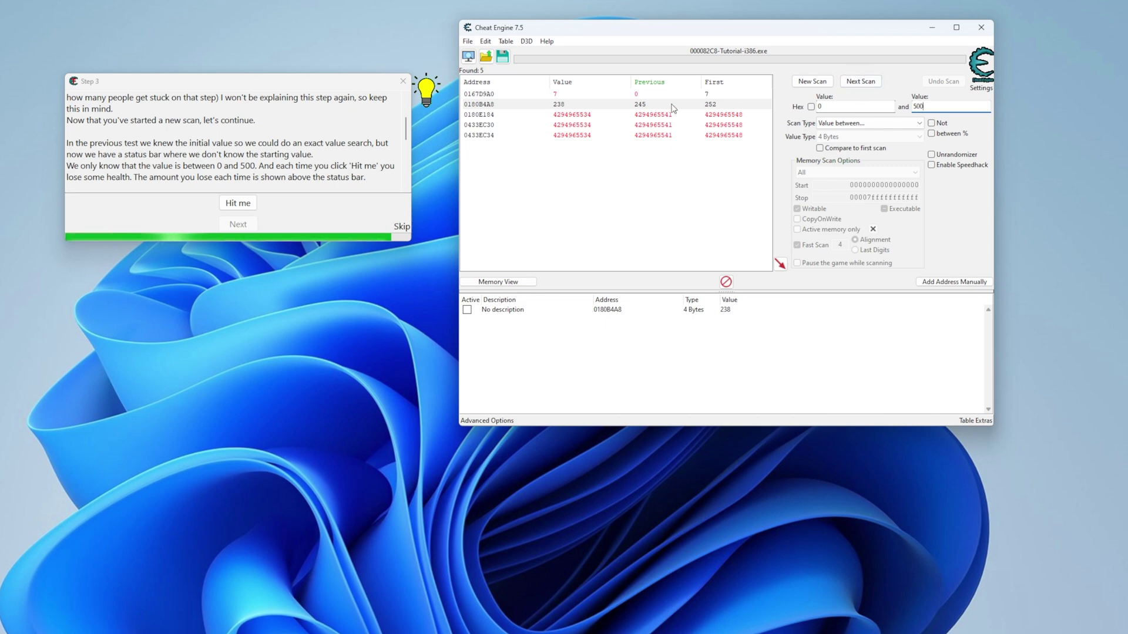
pyautogui.click(860, 81)
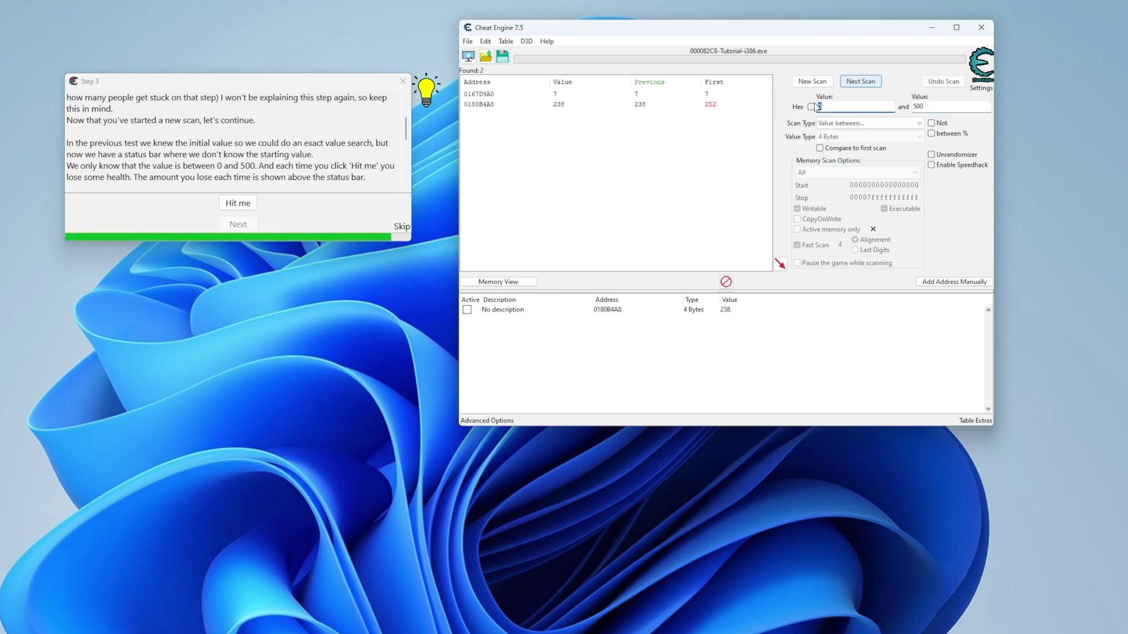
pyautogui.click(578, 95)
pyautogui.click(577, 118)
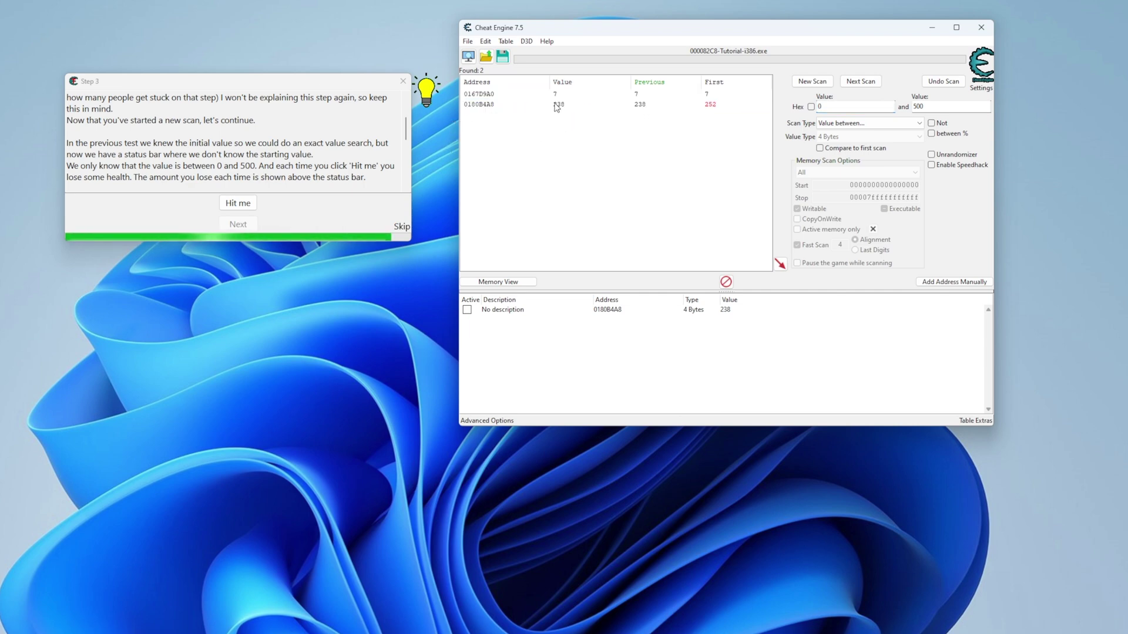
# Check the target health in the tutorial text and set the value of the address list entry 0180B4A8 to 5000.
pyautogui.click(613, 311)
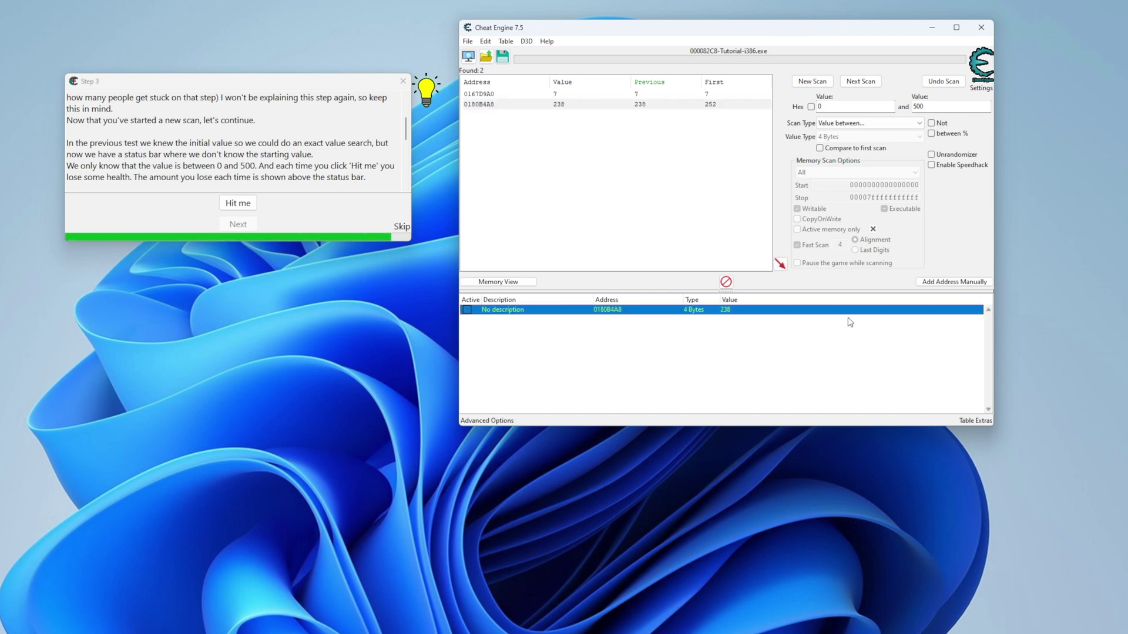
pyautogui.scroll(-5, 404, 154)
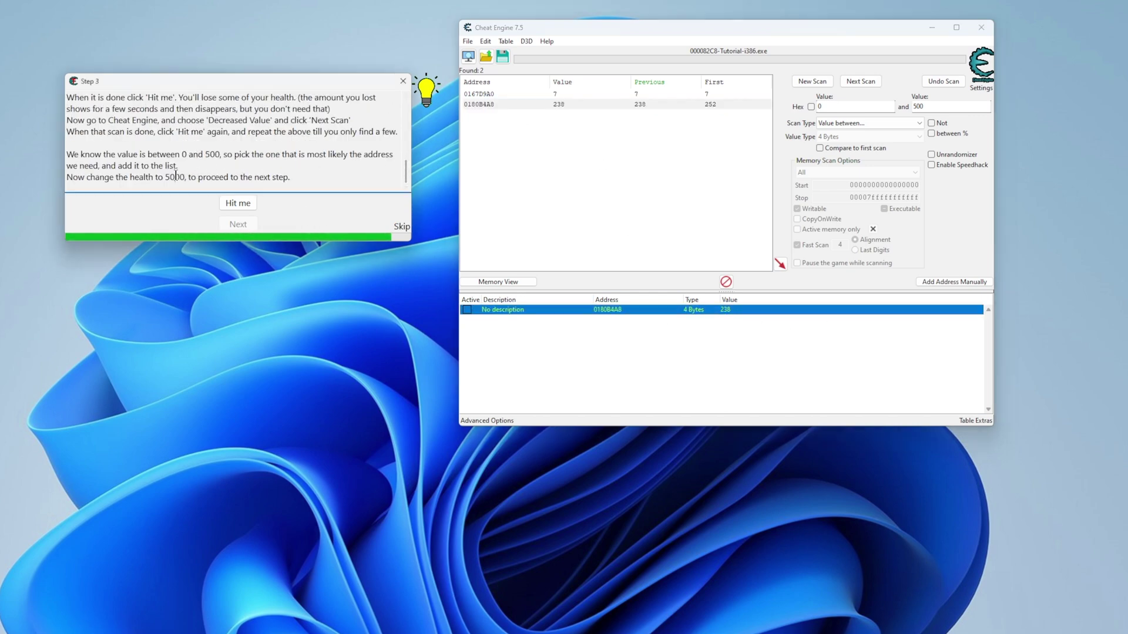
pyautogui.doubleClick(175, 176)
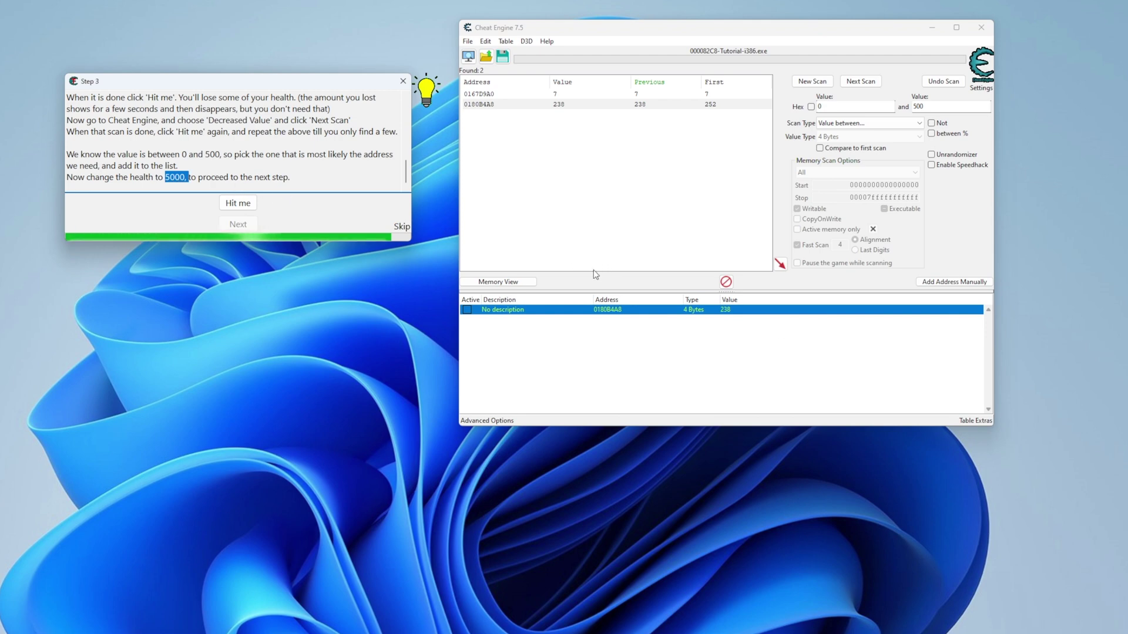
pyautogui.click(375, 172)
pyautogui.doubleClick(725, 310)
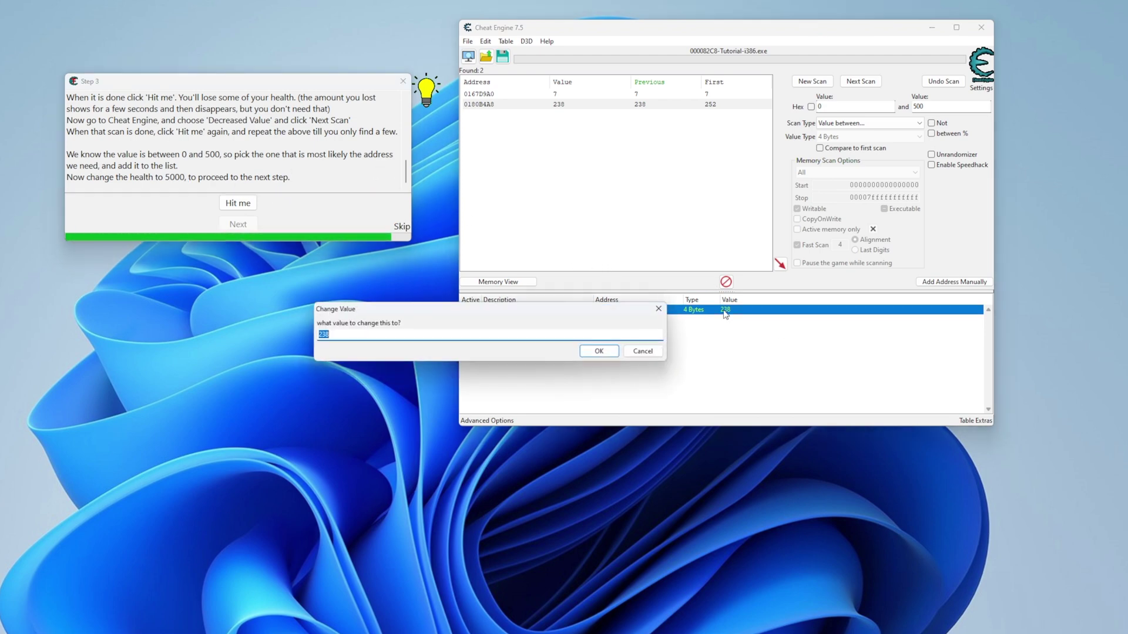
pyautogui.write('5000')
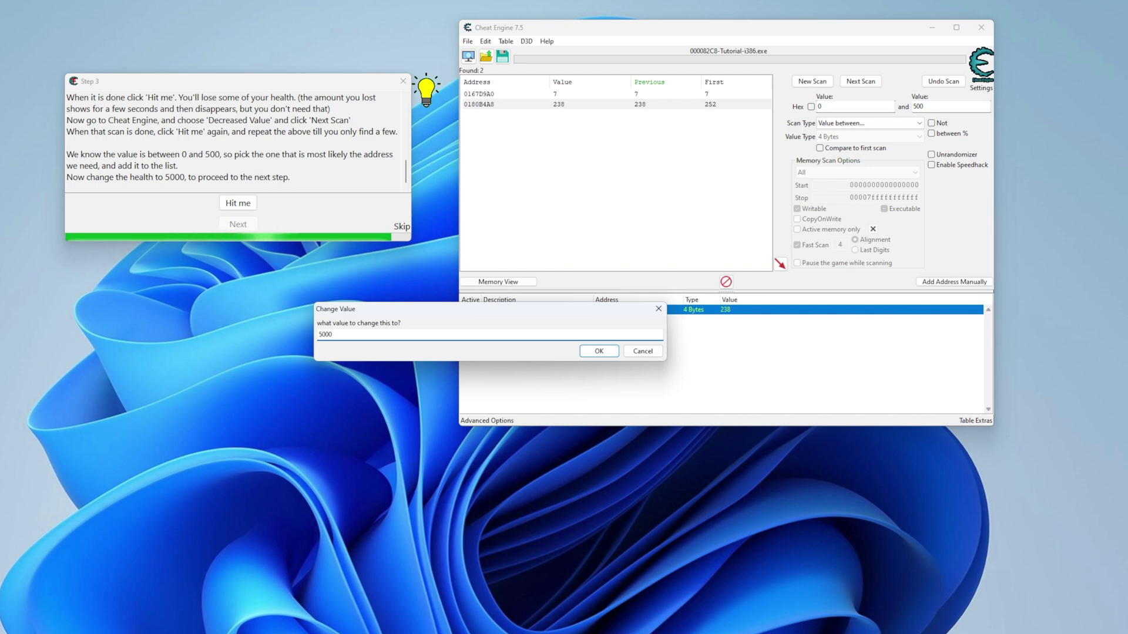
pyautogui.click(598, 351)
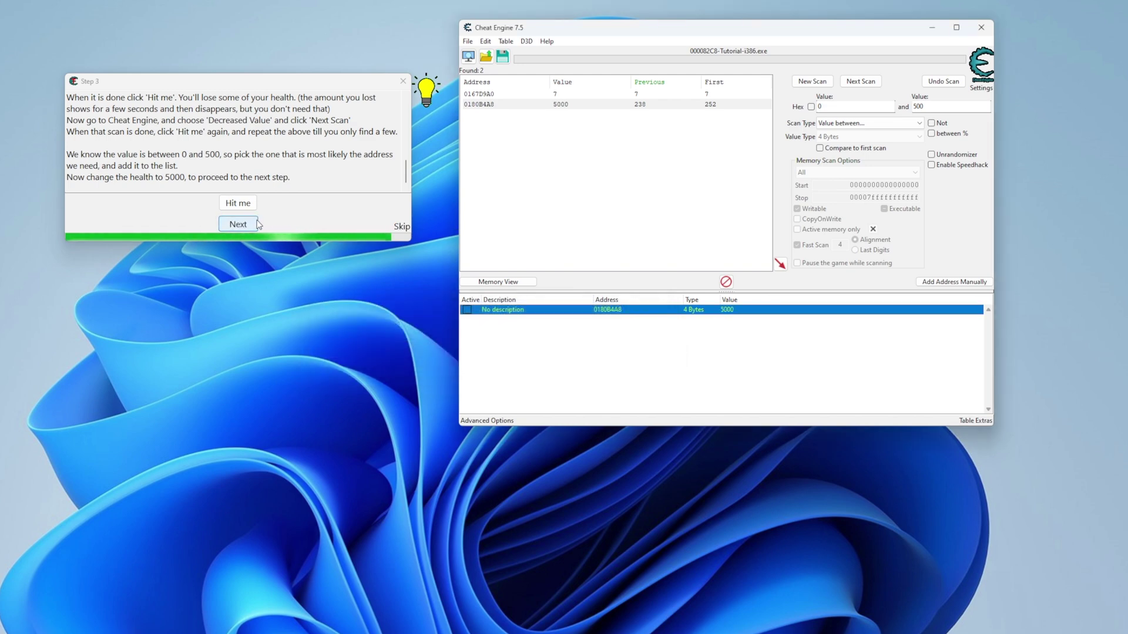
# Start a new scan, clear the scan value and run a first scan with scan type Unknown initial value.
pyautogui.hotkey('alt', 'n')
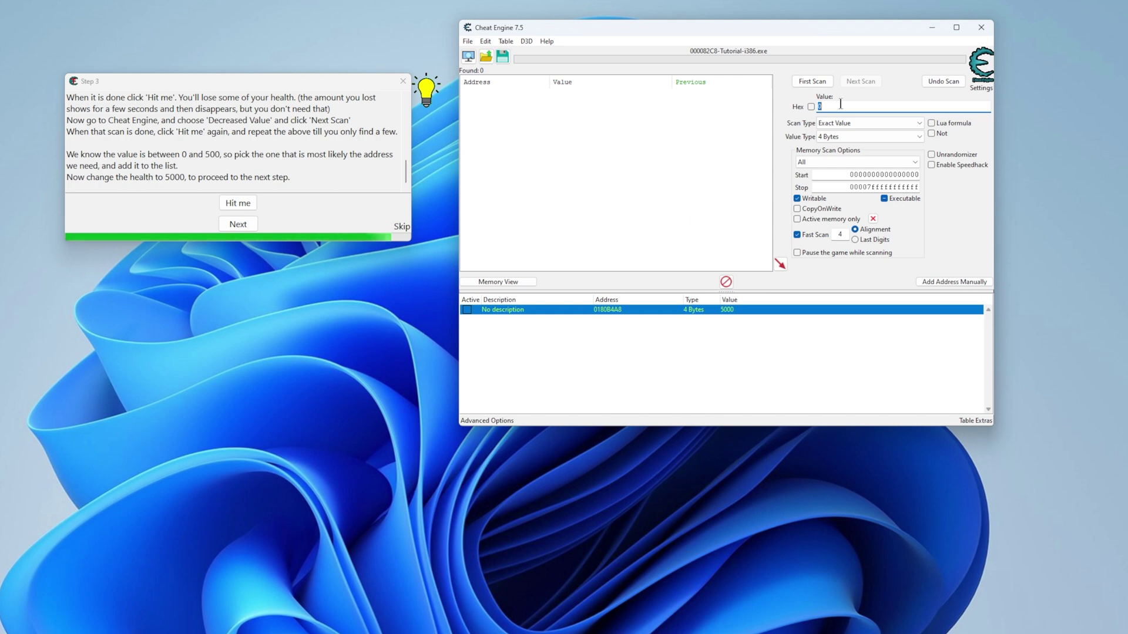
pyautogui.press('BackSpace')
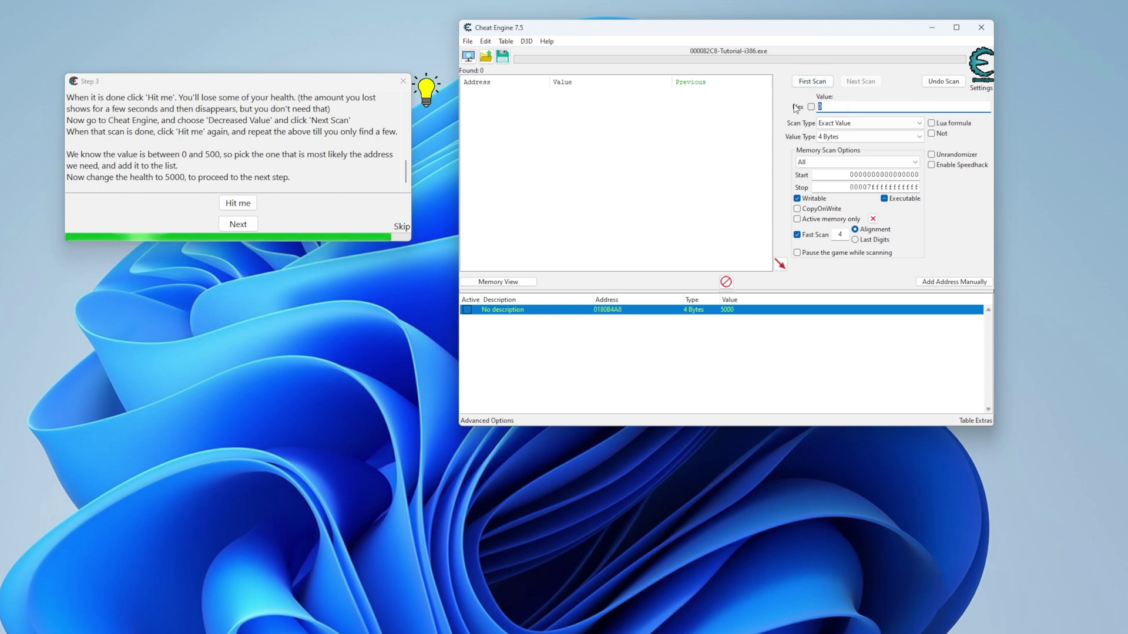
pyautogui.click(841, 123)
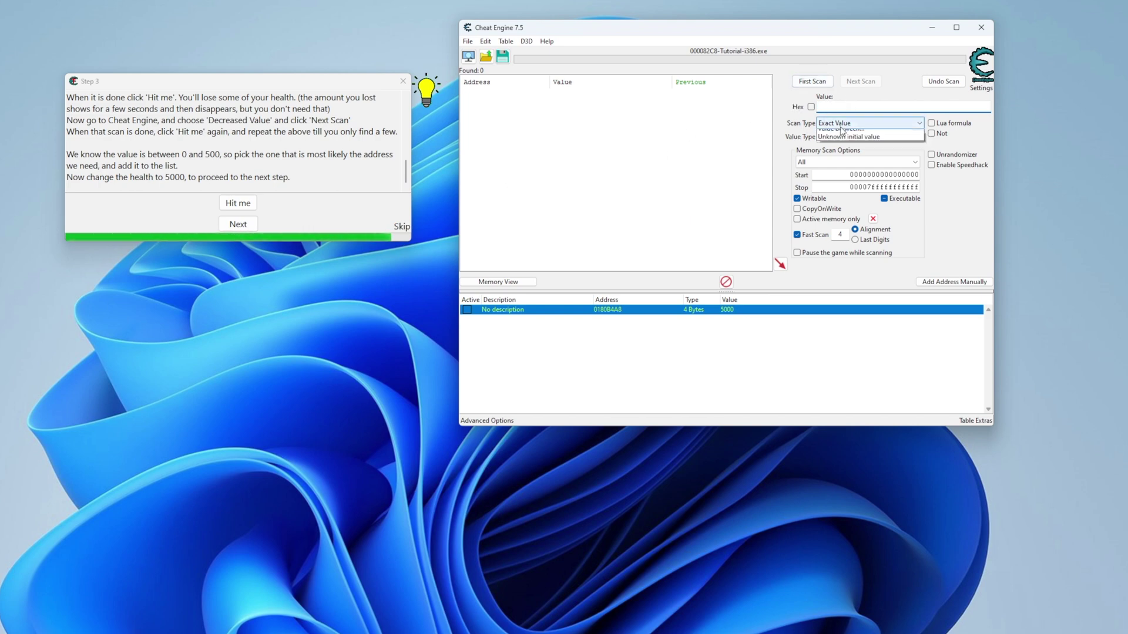
pyautogui.click(836, 168)
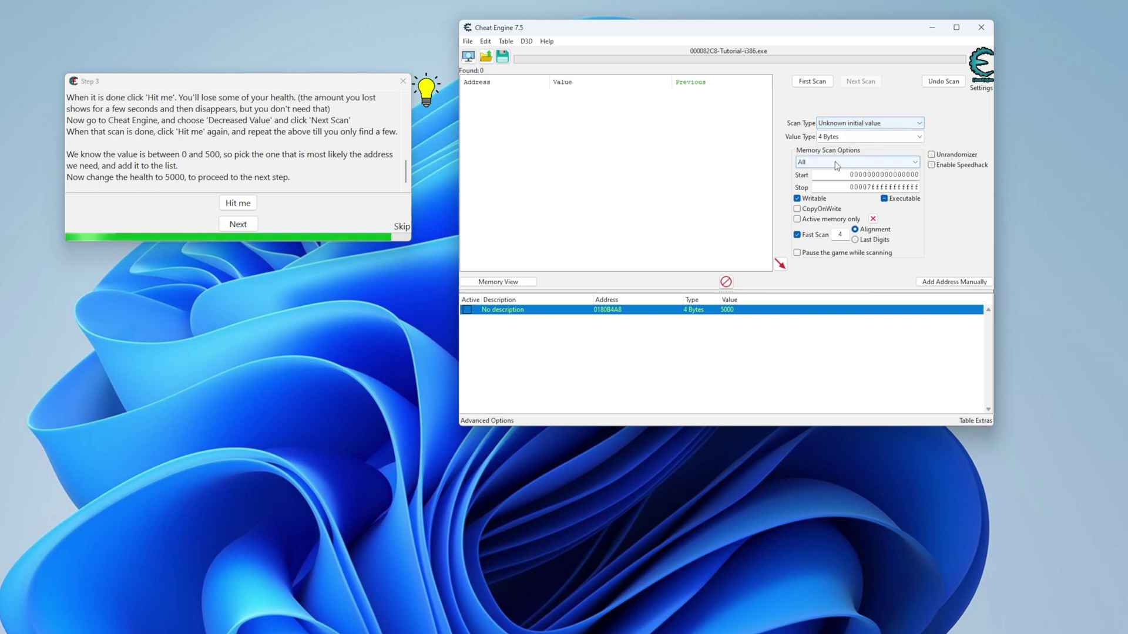
pyautogui.click(817, 82)
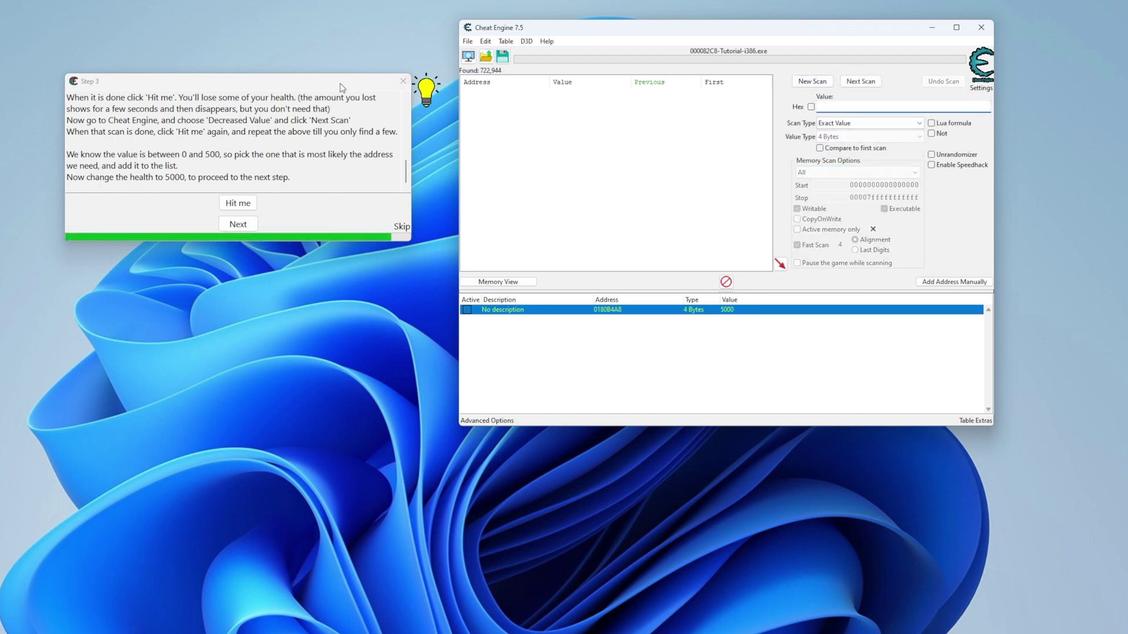
# Take one hit in the tutorial and run the next scan with scan type Decreased value.
pyautogui.click(237, 203)
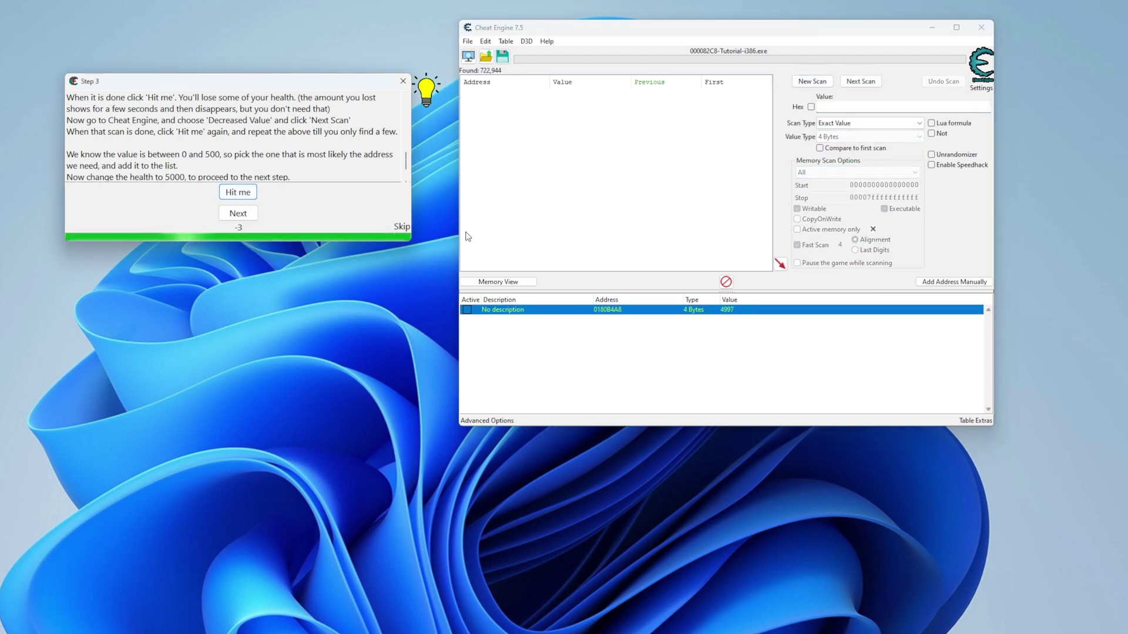
pyautogui.click(878, 123)
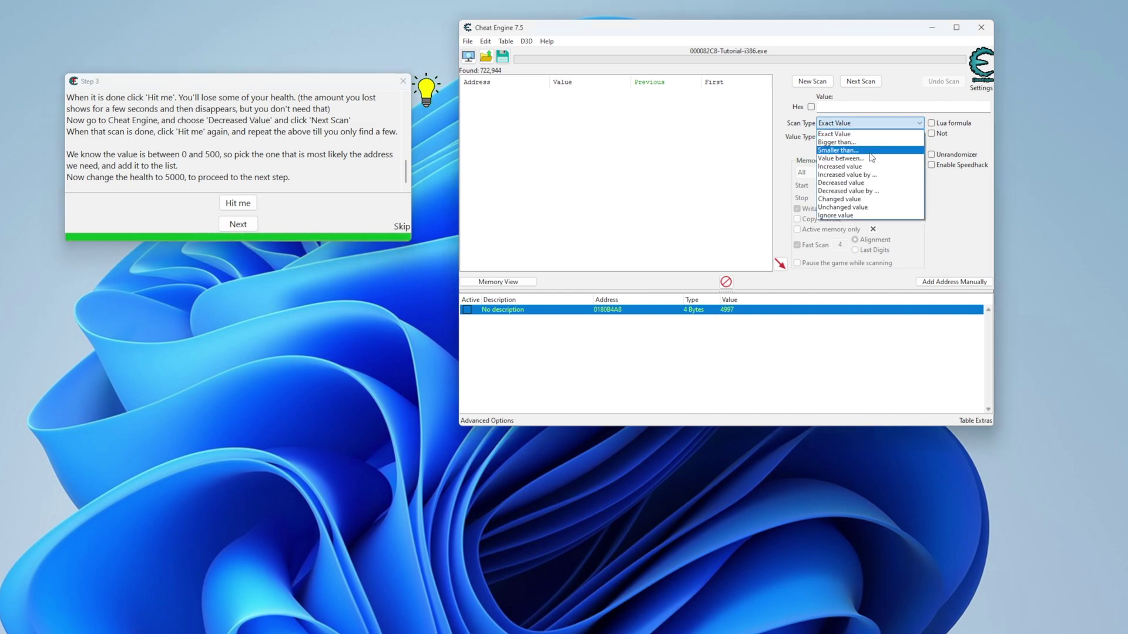
pyautogui.click(855, 183)
pyautogui.click(861, 81)
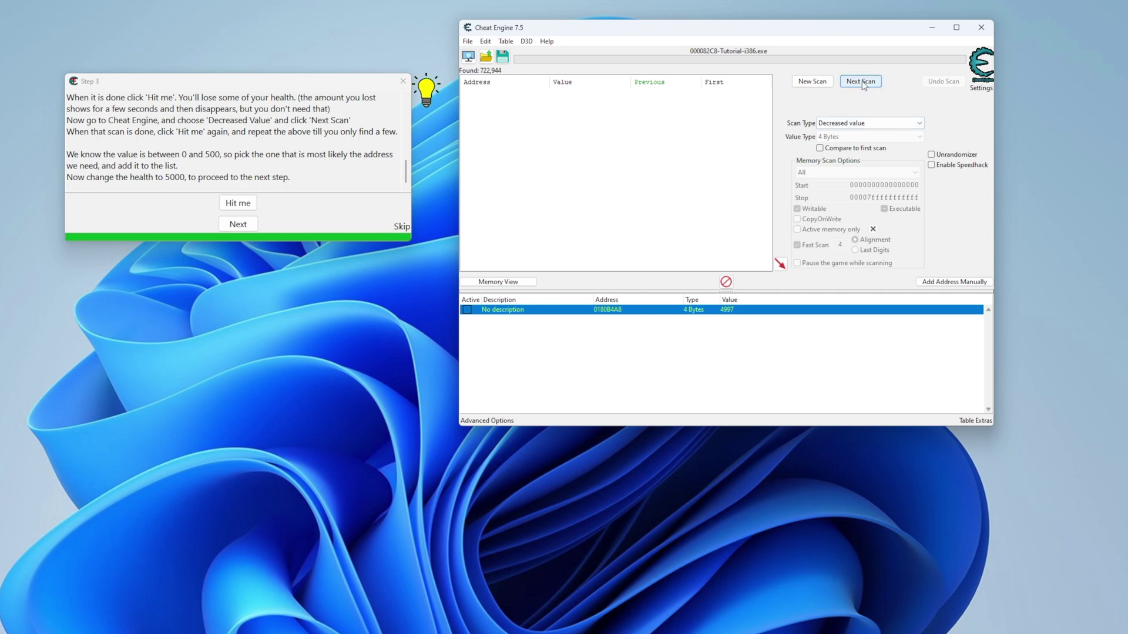
# Look through the found addresses and narrow them with a next scan of type Unchanged value.
pyautogui.scroll(-10, 746, 110)
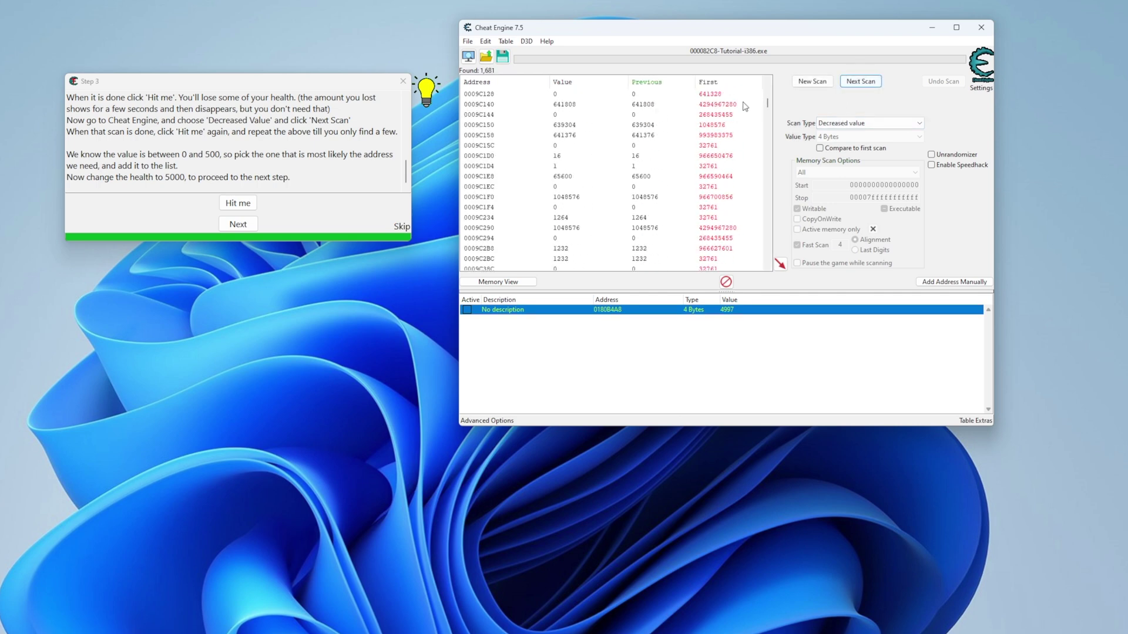
pyautogui.scroll(5, 747, 114)
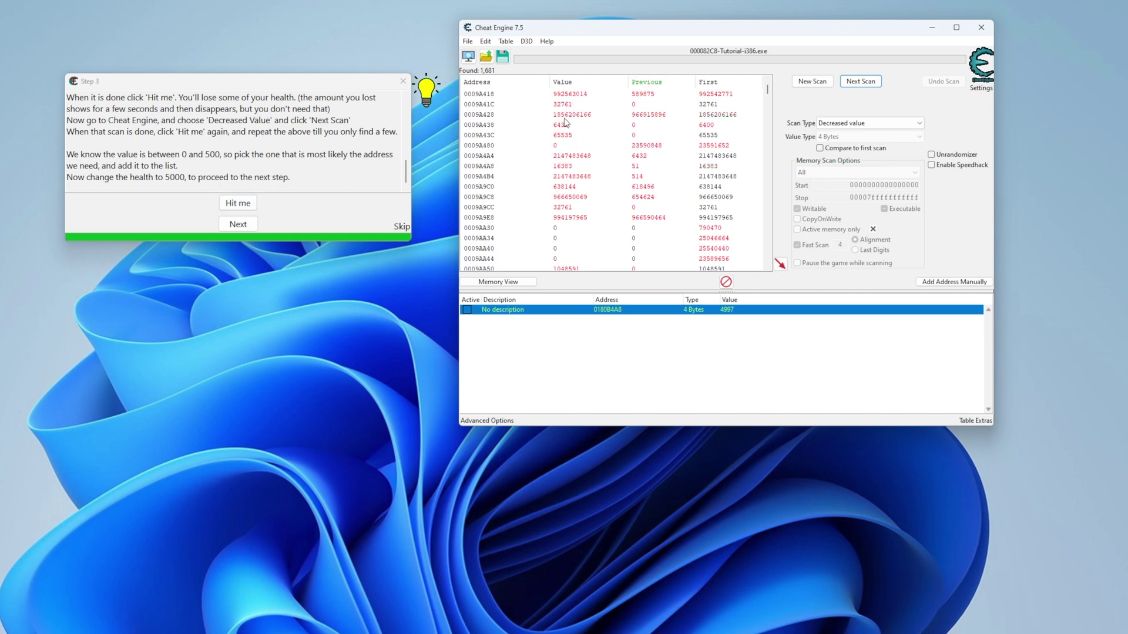
pyautogui.moveTo(562, 103); pyautogui.dragTo(569, 141)
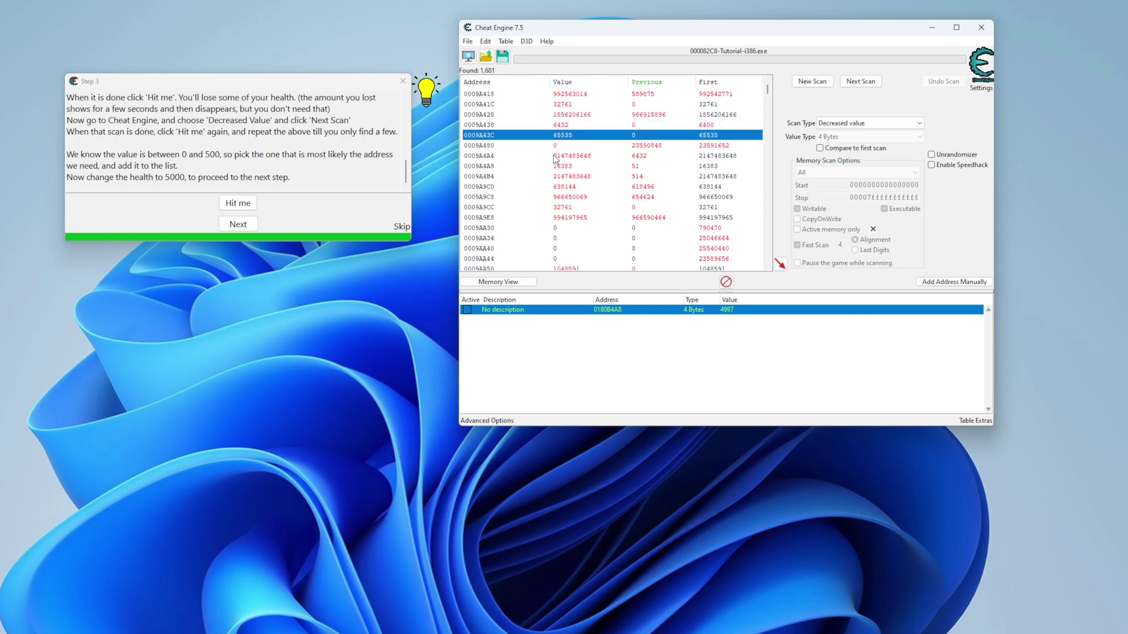
pyautogui.click(863, 123)
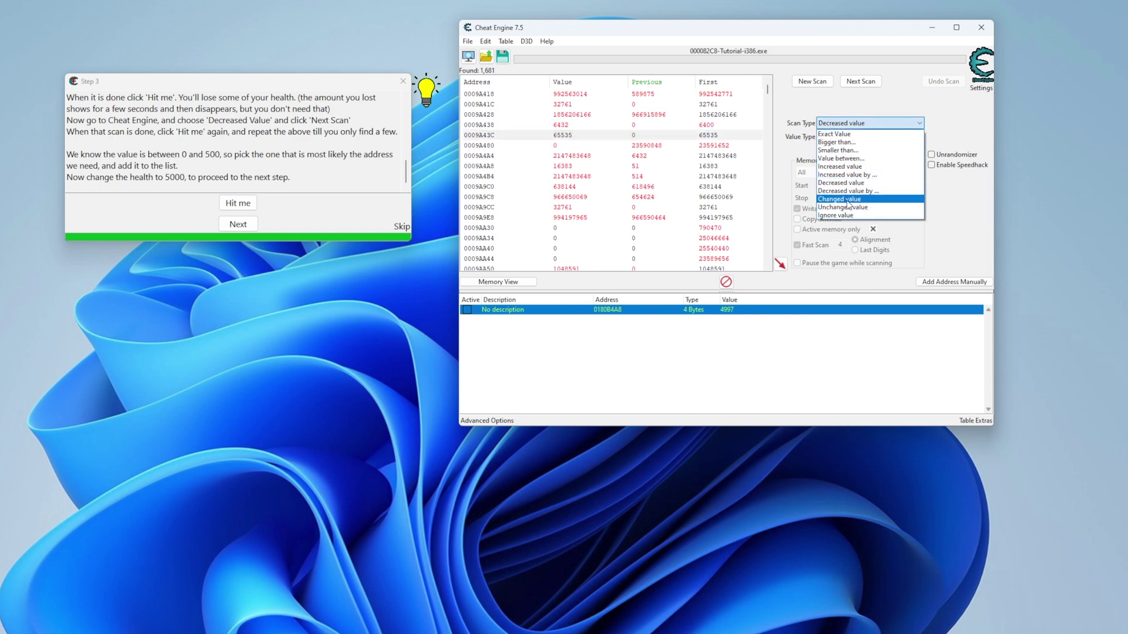
pyautogui.click(848, 208)
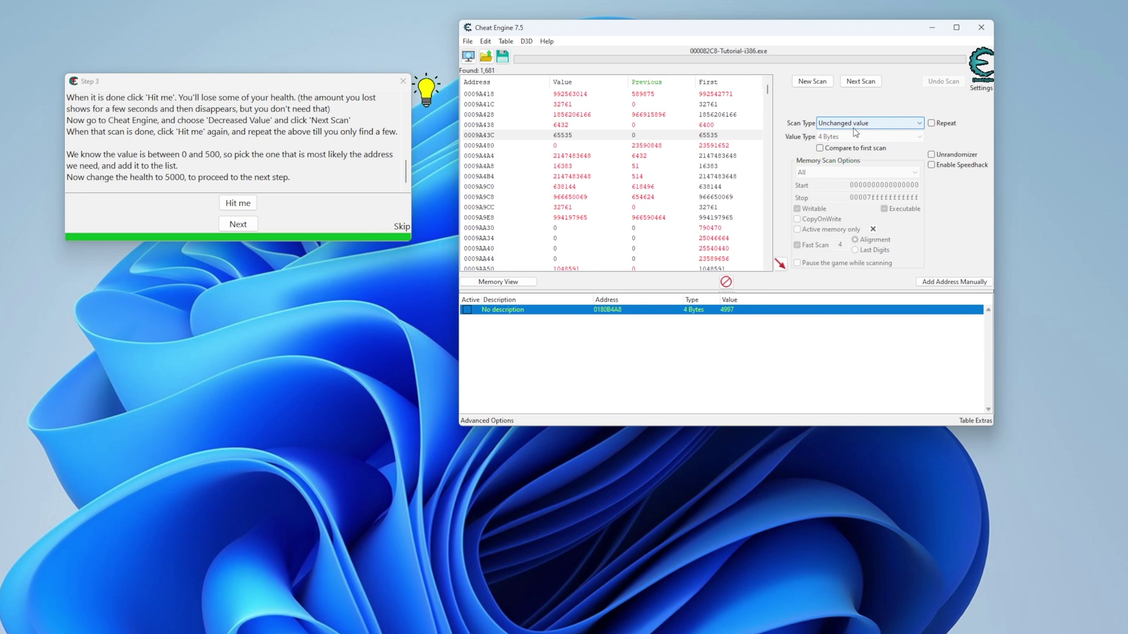
pyautogui.click(861, 81)
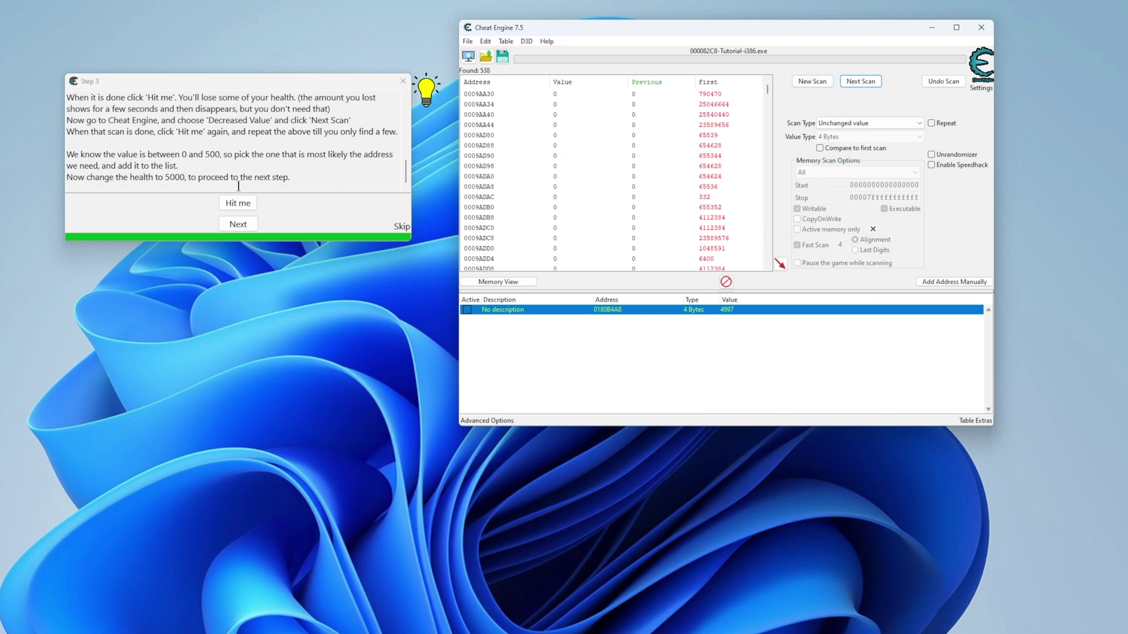
# Take another hit in the tutorial and switch back to scan type Decreased value for the next scan.
pyautogui.click(235, 204)
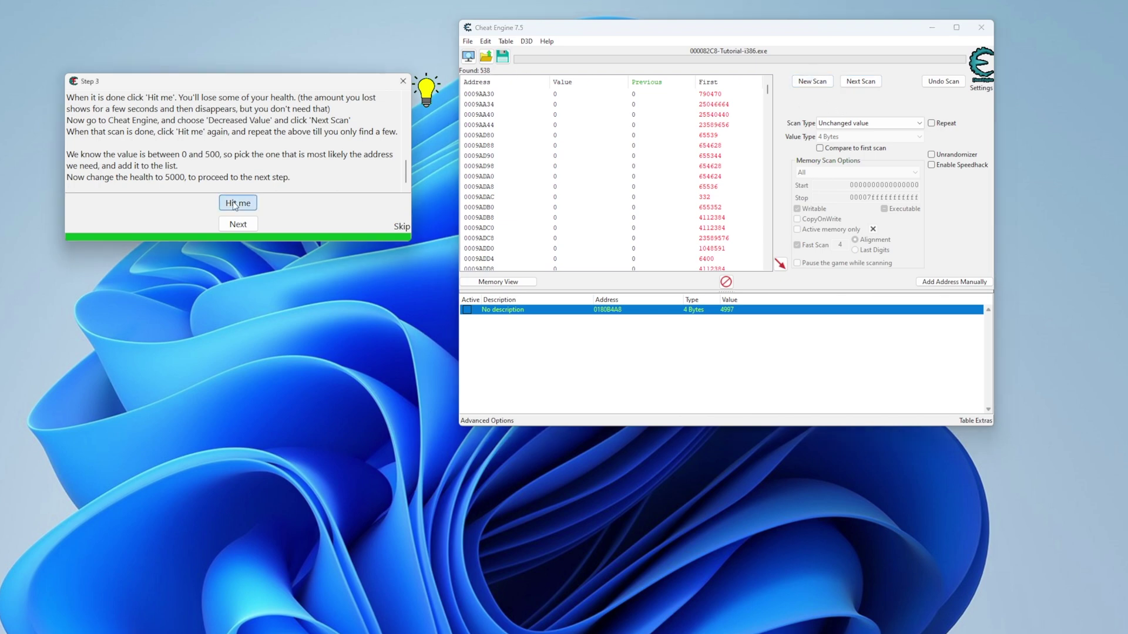
pyautogui.click(851, 122)
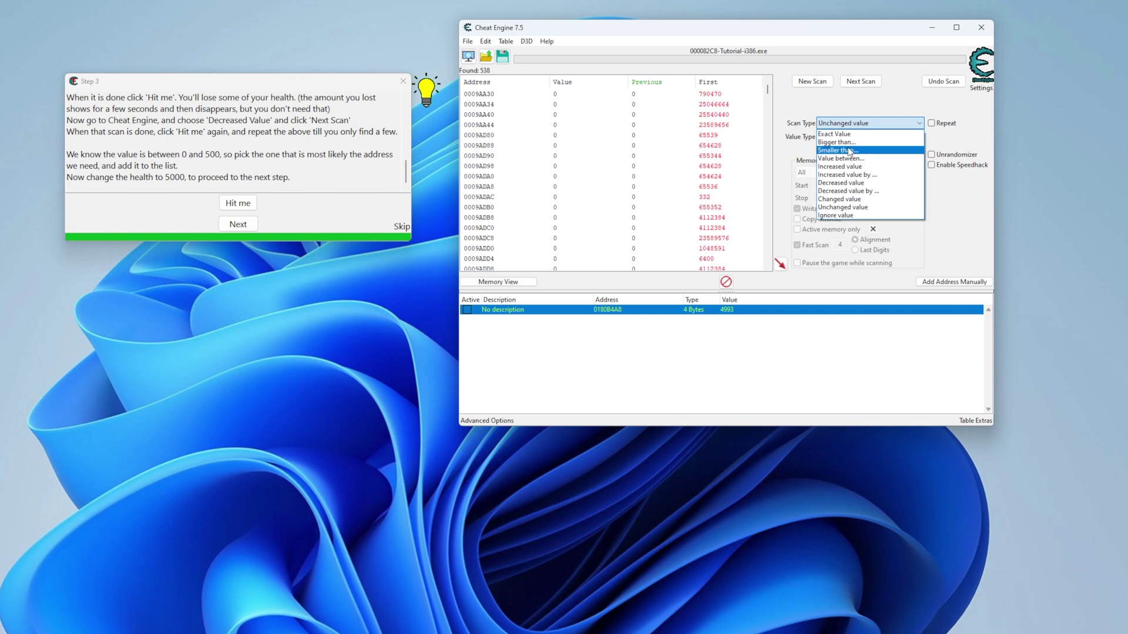
pyautogui.click(848, 183)
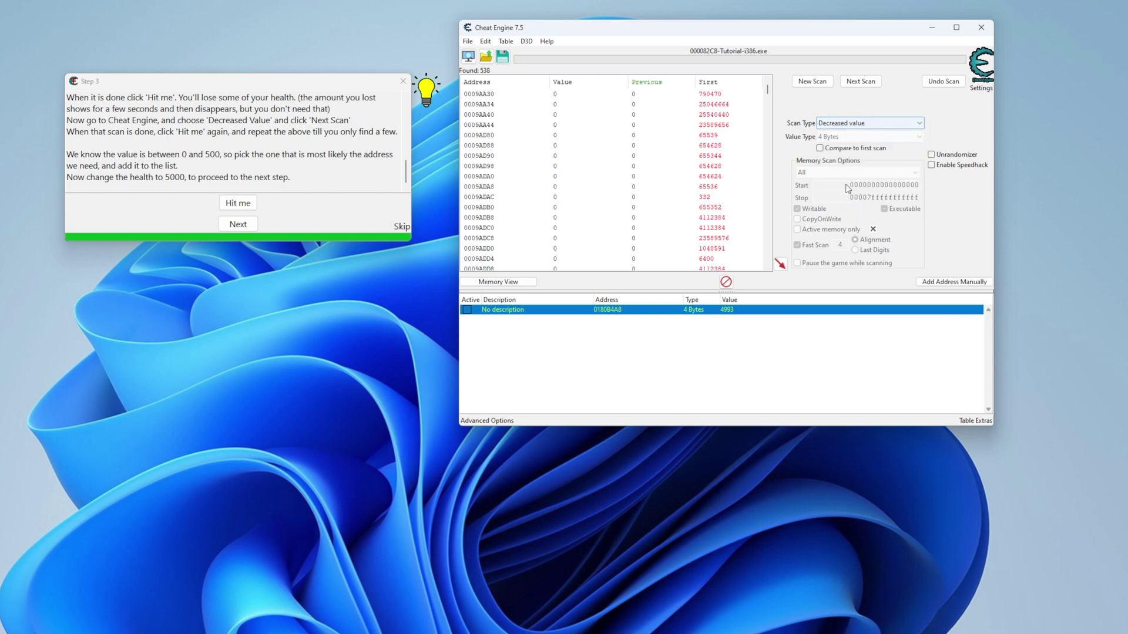
pyautogui.click(854, 87)
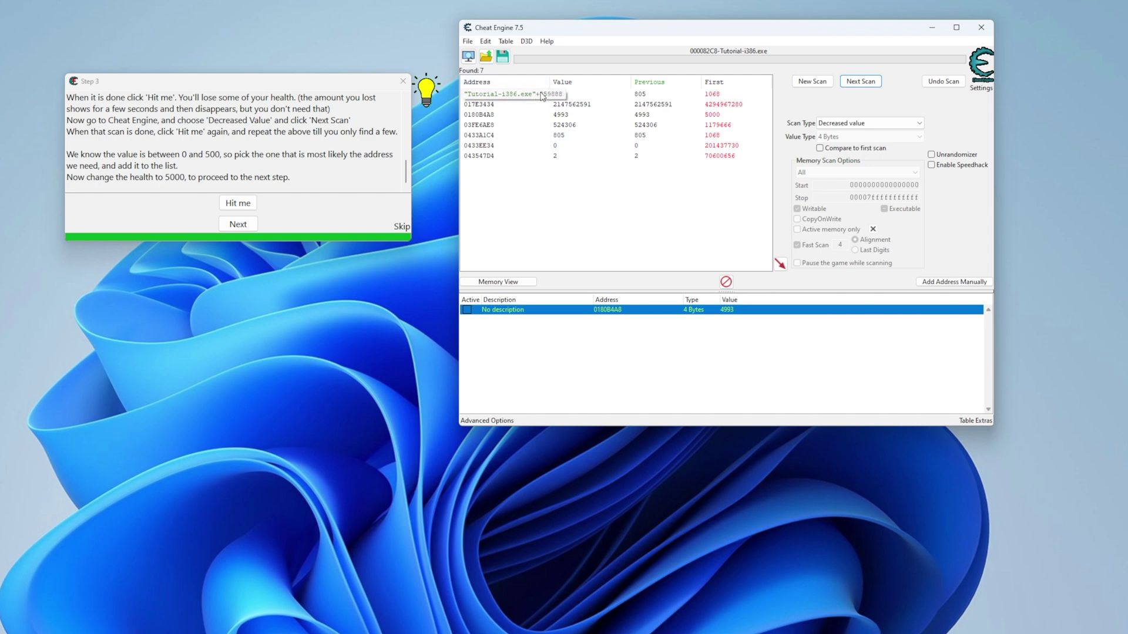
# Take a further hit, compare how the found addresses change, and repeat the Decreased value scan.
pyautogui.click(238, 203)
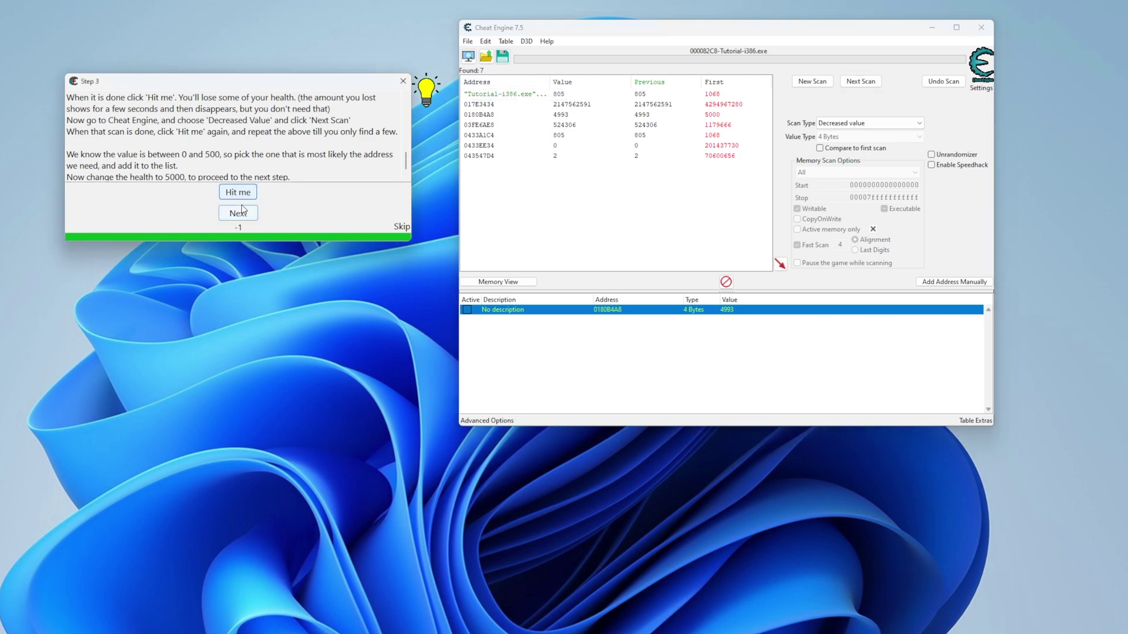
pyautogui.click(524, 135)
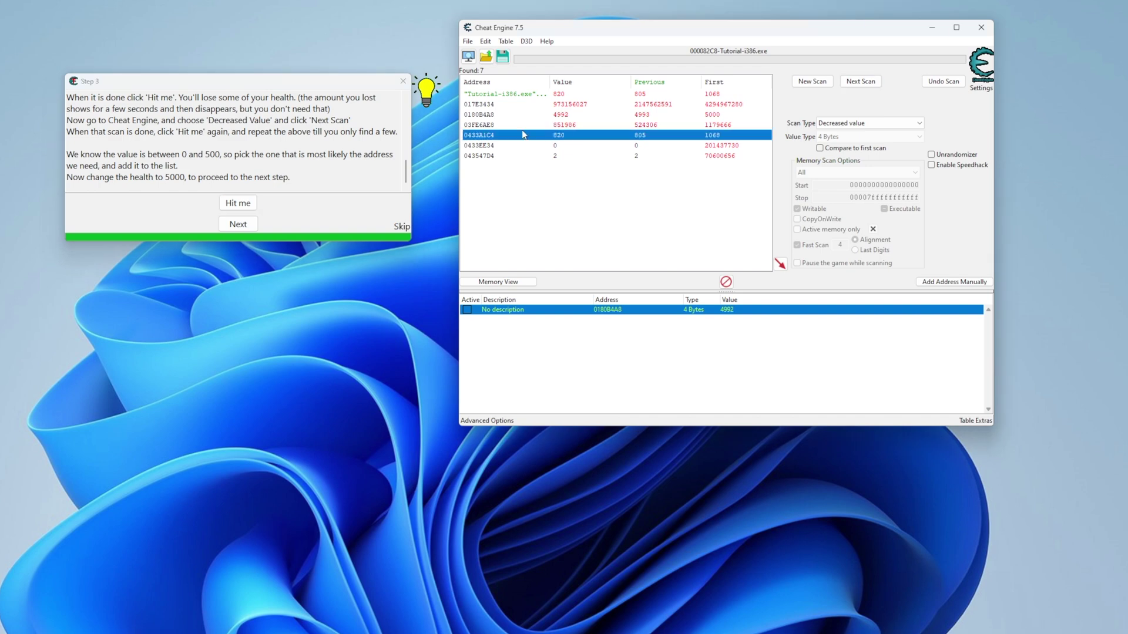
pyautogui.click(565, 96)
pyautogui.click(559, 135)
pyautogui.click(860, 81)
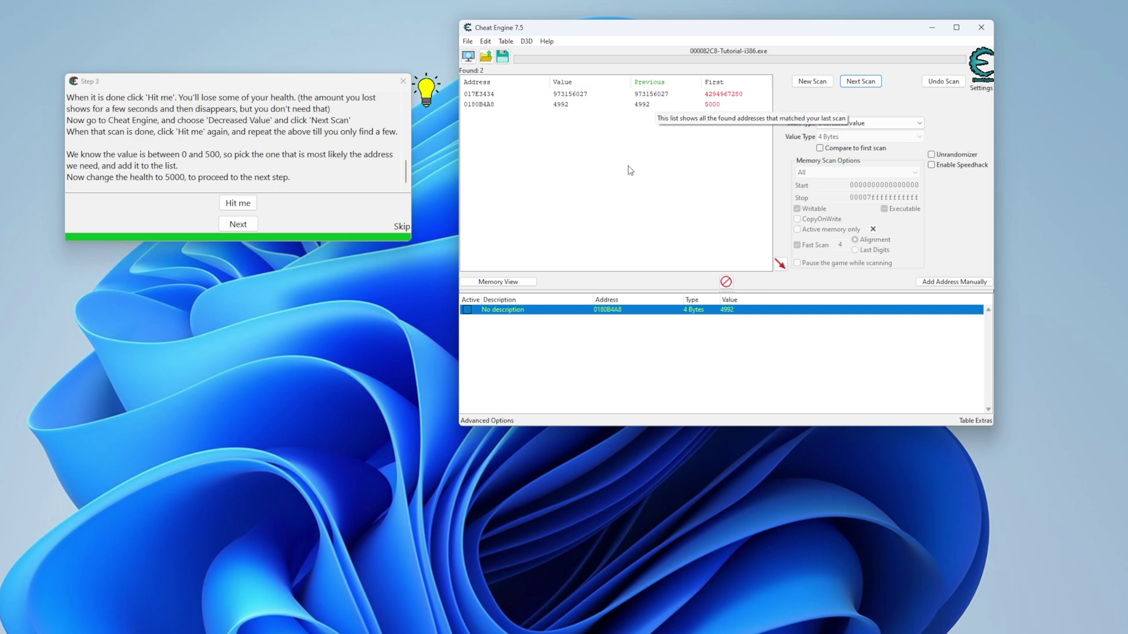
# Add the found address 0180B4A8 to the address list again and compare it with the existing entry.
pyautogui.click(563, 106)
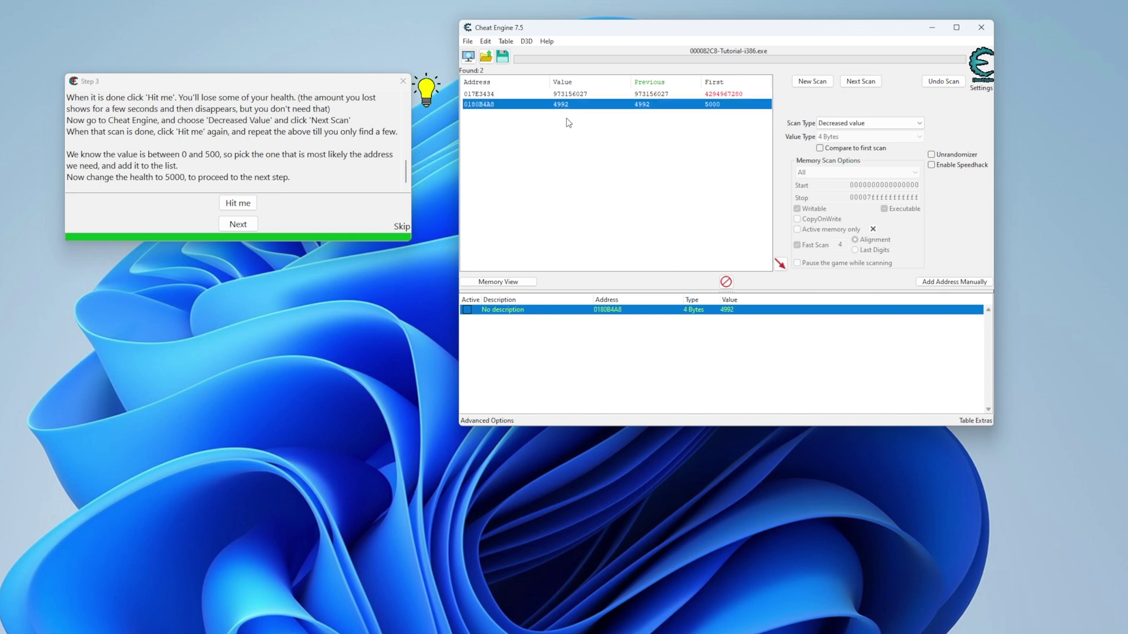
pyautogui.doubleClick(561, 106)
pyautogui.click(649, 320)
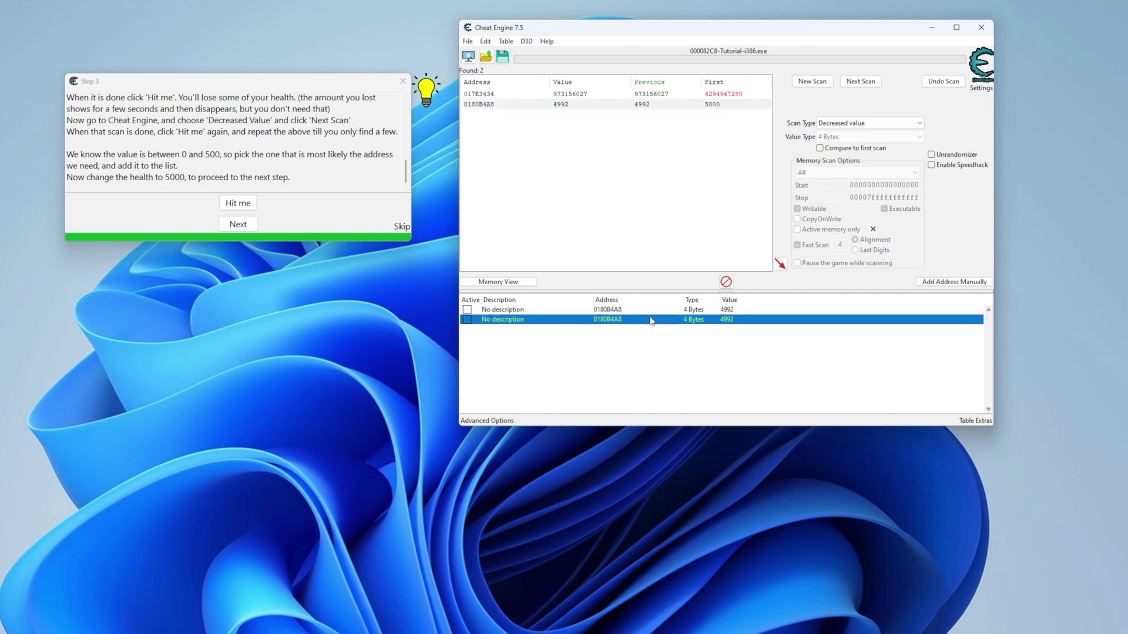
pyautogui.click(650, 310)
pyautogui.press('Down')
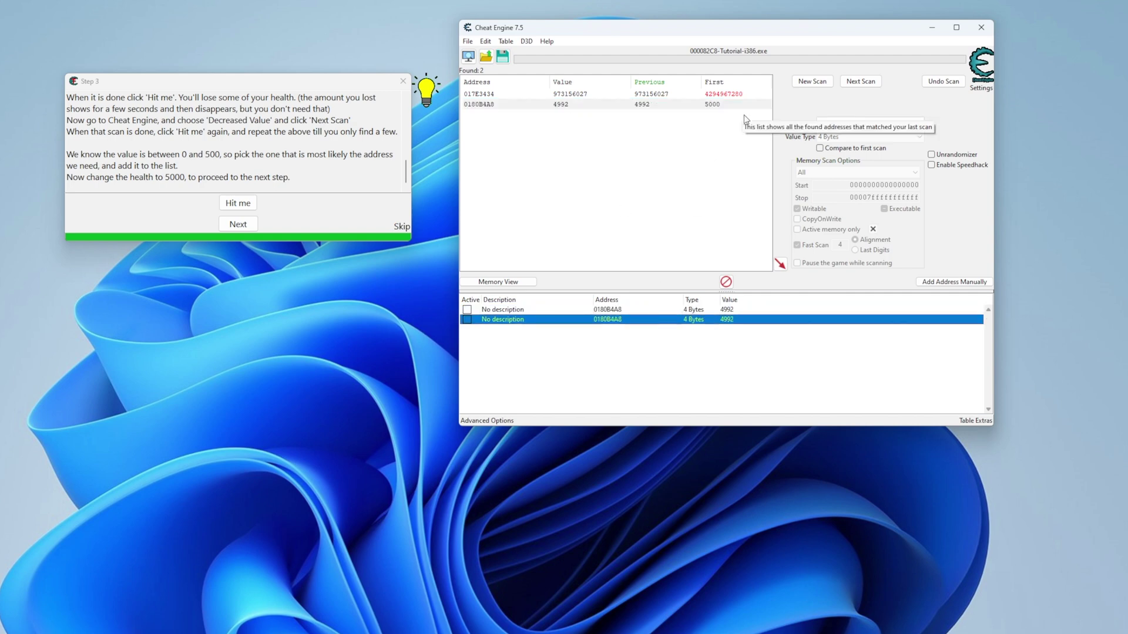